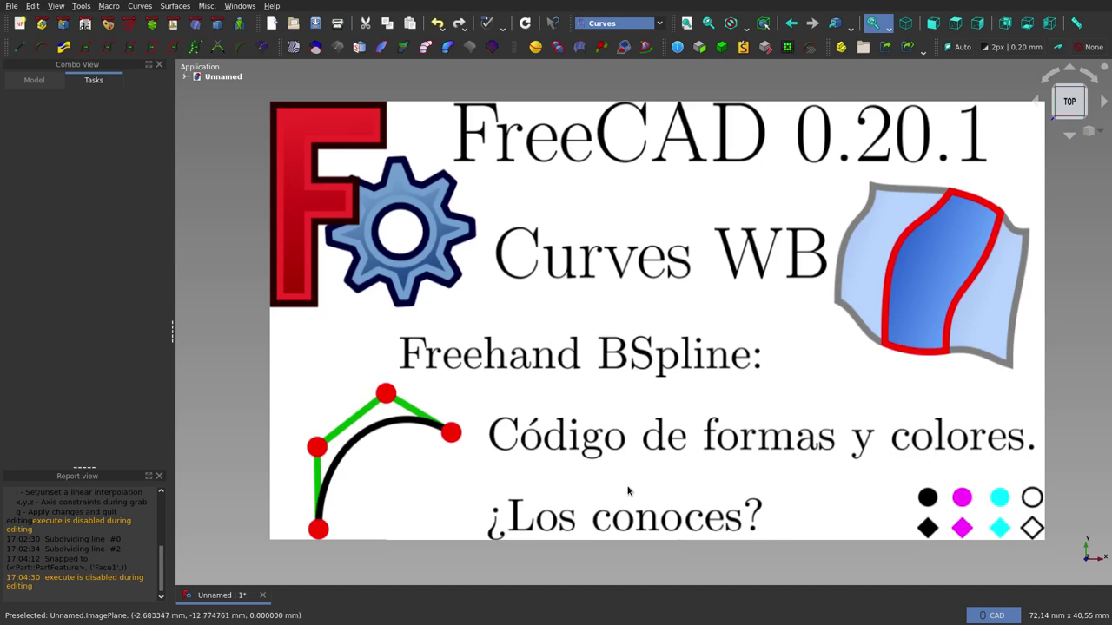
- Hide the titulo image, switch to the Part workbench, and orbit around the superficie surface
left_click(792, 525)
key("space")
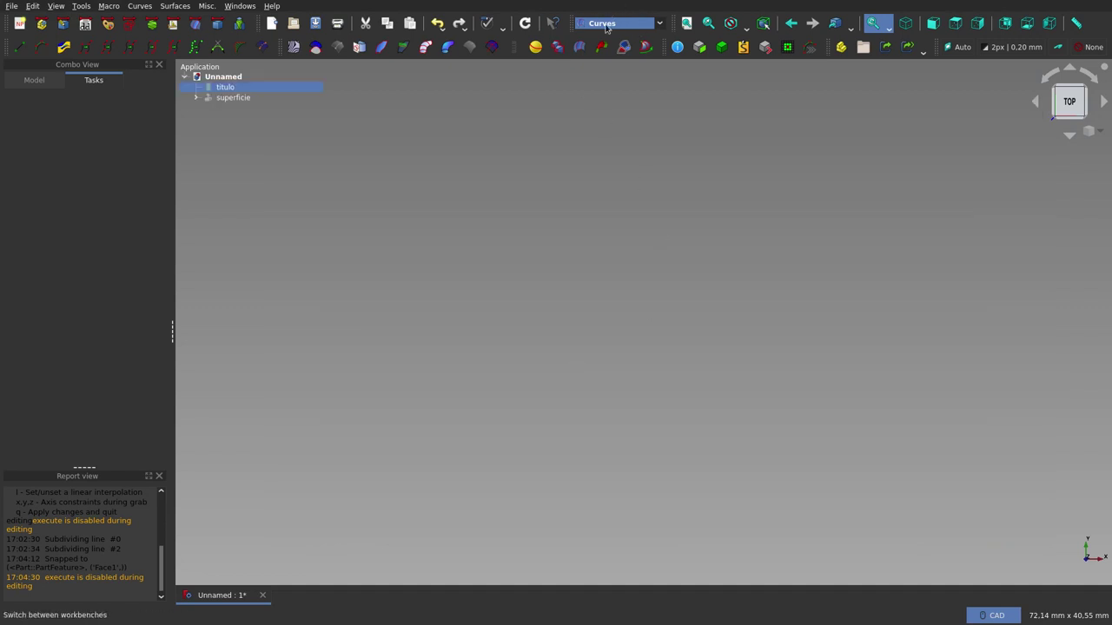
left_click(221, 29)
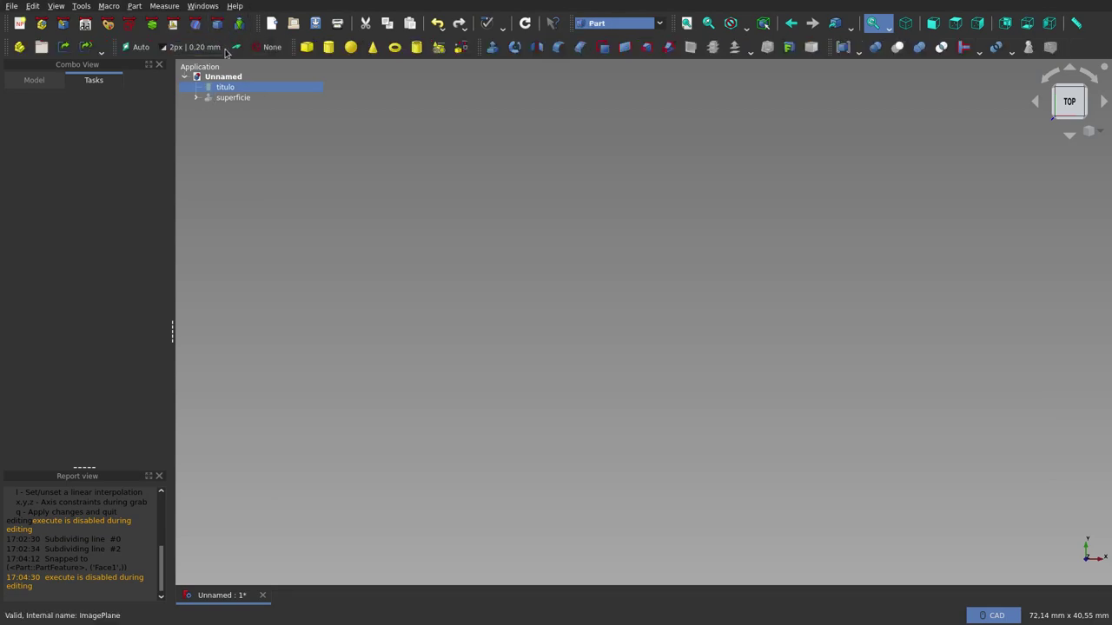
left_click(228, 98)
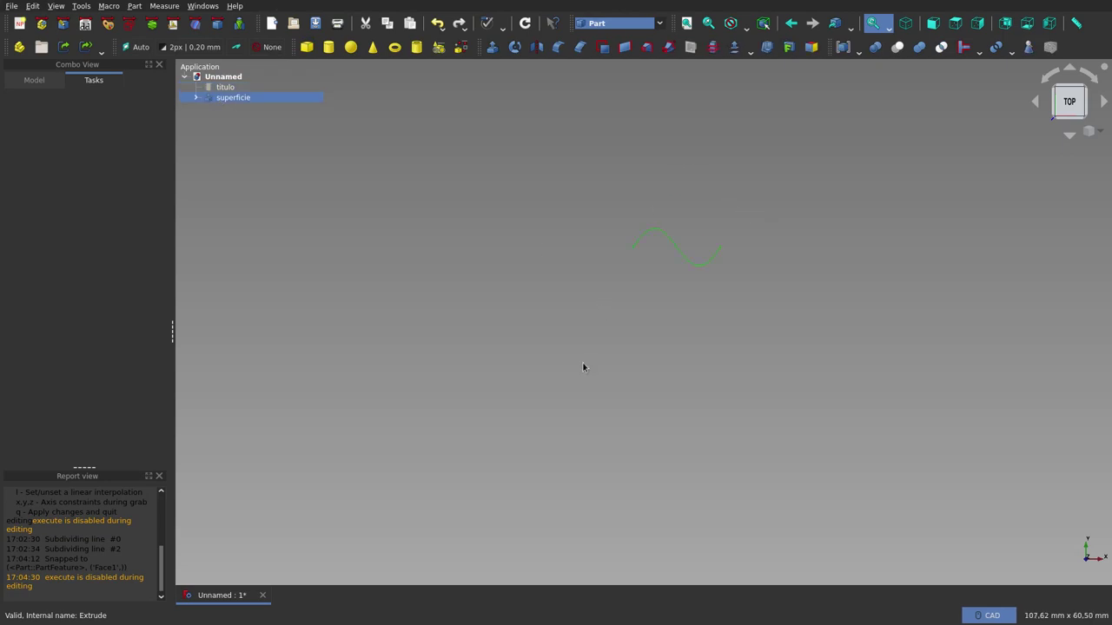
middle_click_drag(722, 223, 668, 308)
left_click(667, 307)
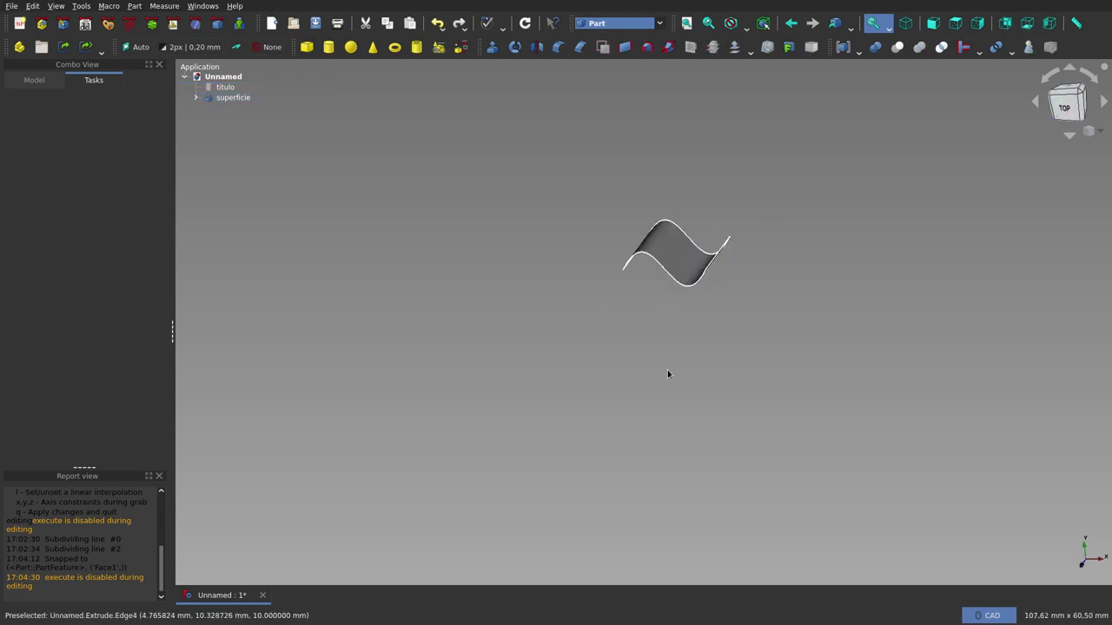
- Expand superficie and toggle between its sine-wave Sketch and the extruded surface
left_click(197, 100)
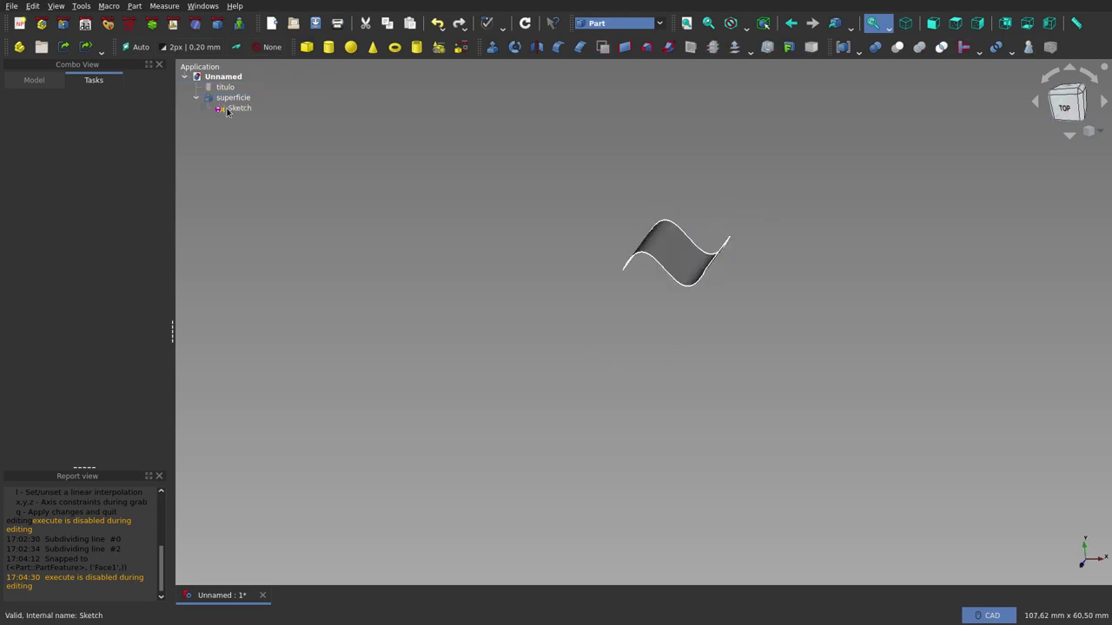
left_click(232, 98)
key("space")
left_click(242, 109)
key("space")
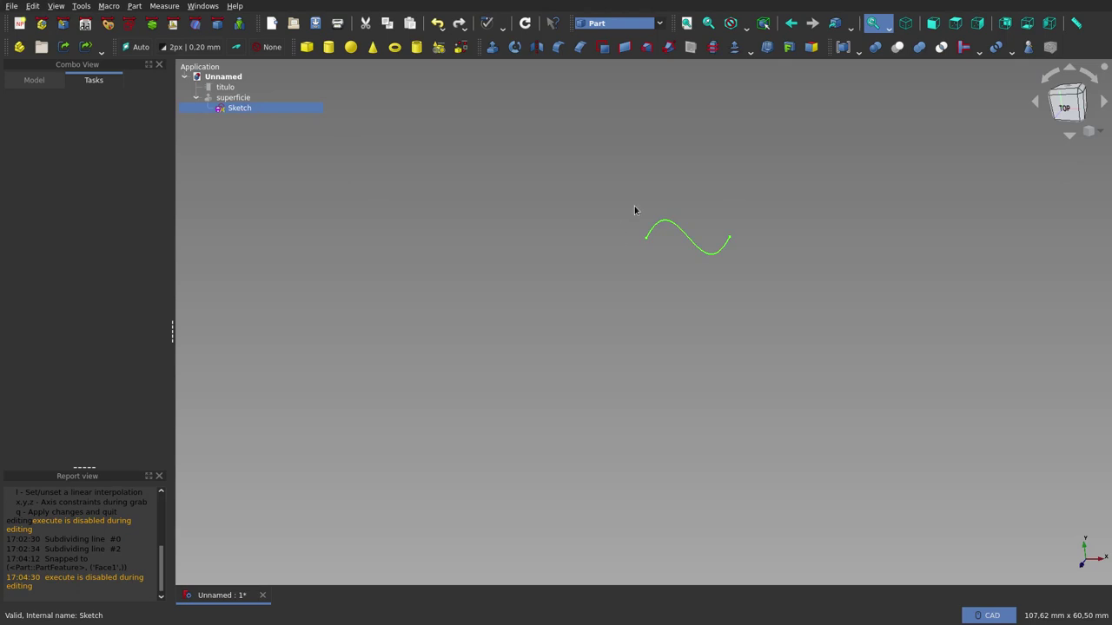
left_click(248, 98)
key("space")
left_click(243, 111)
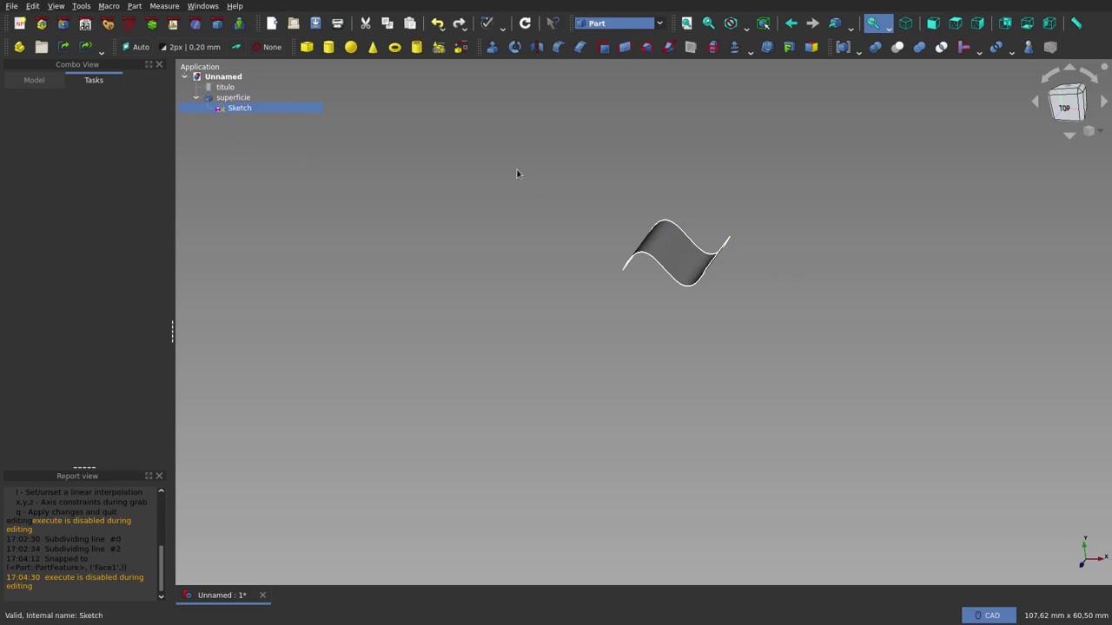
- Inspect the surface from the rear, then clear the selection and collapse superficie
scroll(723, 273, "up", 2)
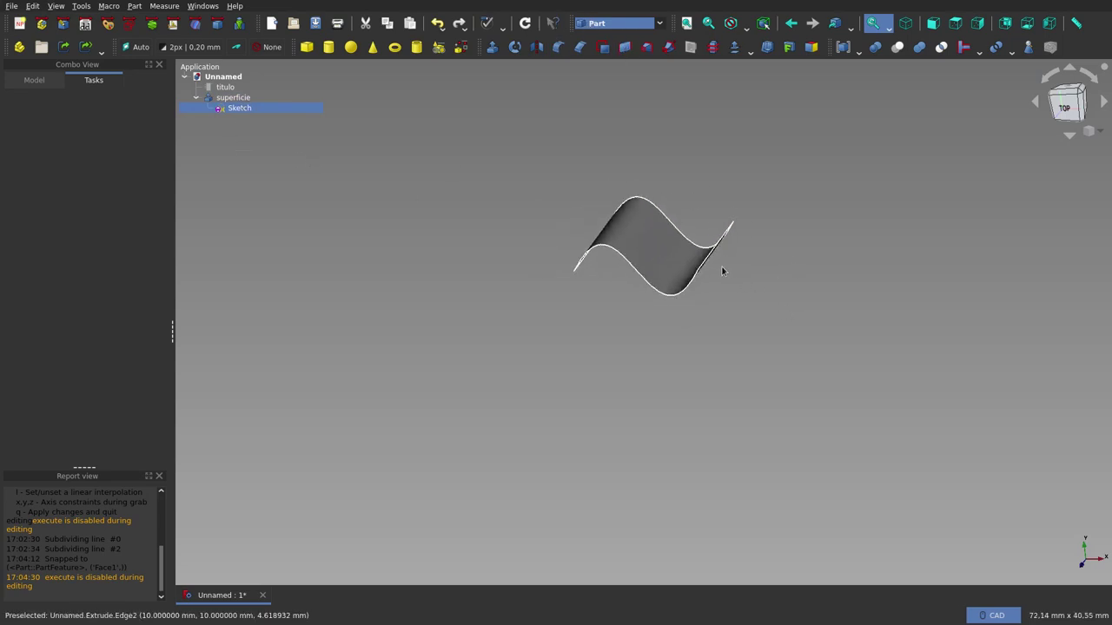
scroll(722, 260, "down", 2)
mouse_move(722, 255)
middle_mouse_down()
mouse_move(721, 284)
mouse_move(586, 240)
mouse_move(719, 259)
middle_mouse_up()
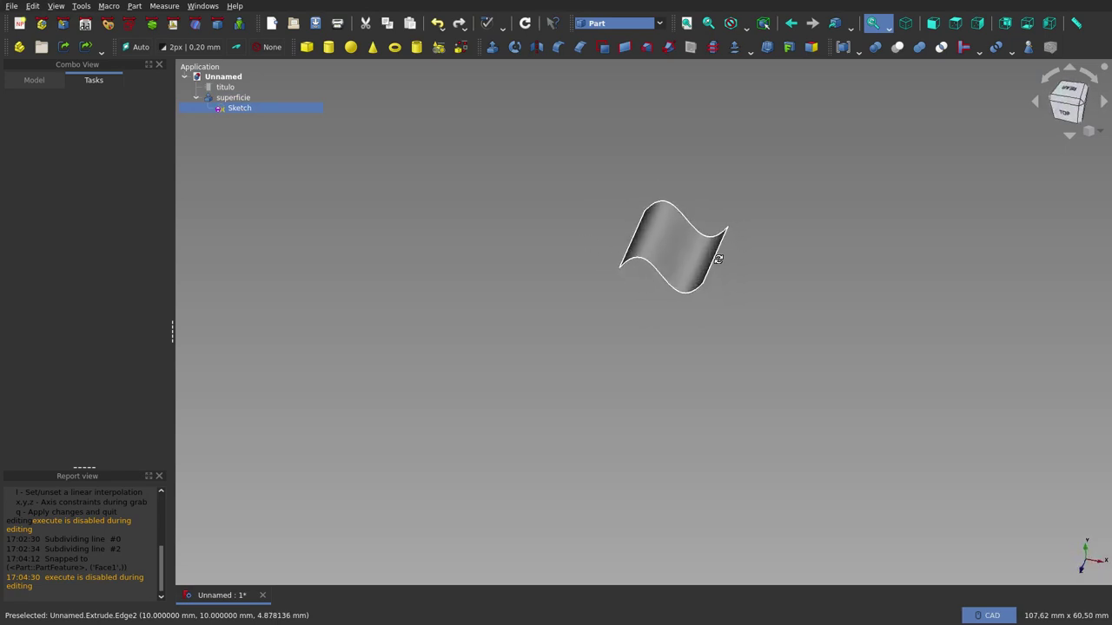
left_click(728, 188)
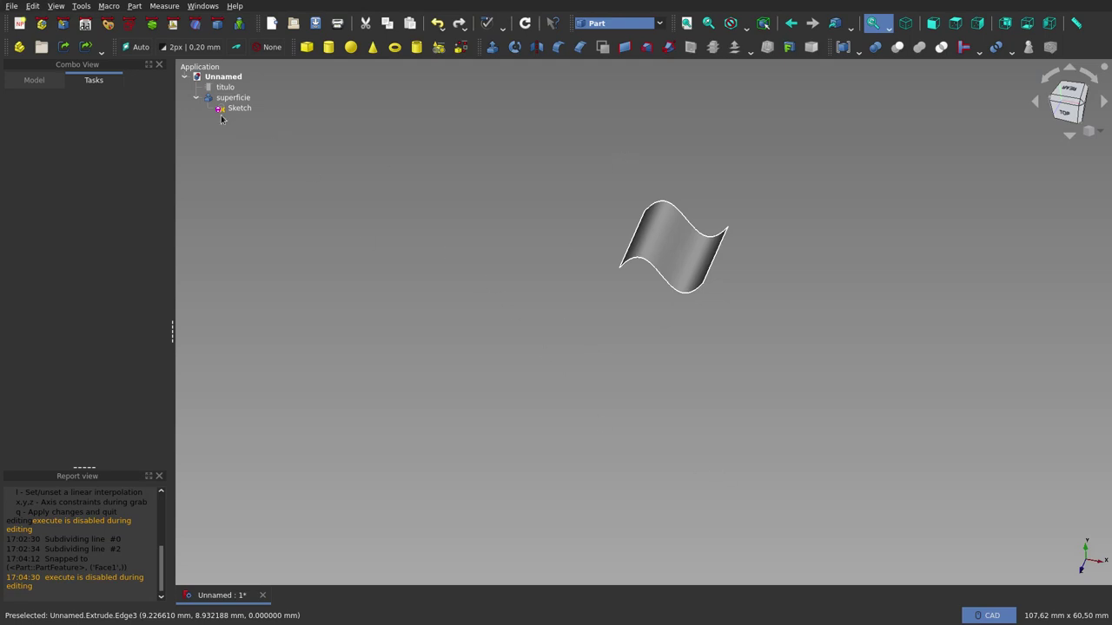
left_click(197, 99)
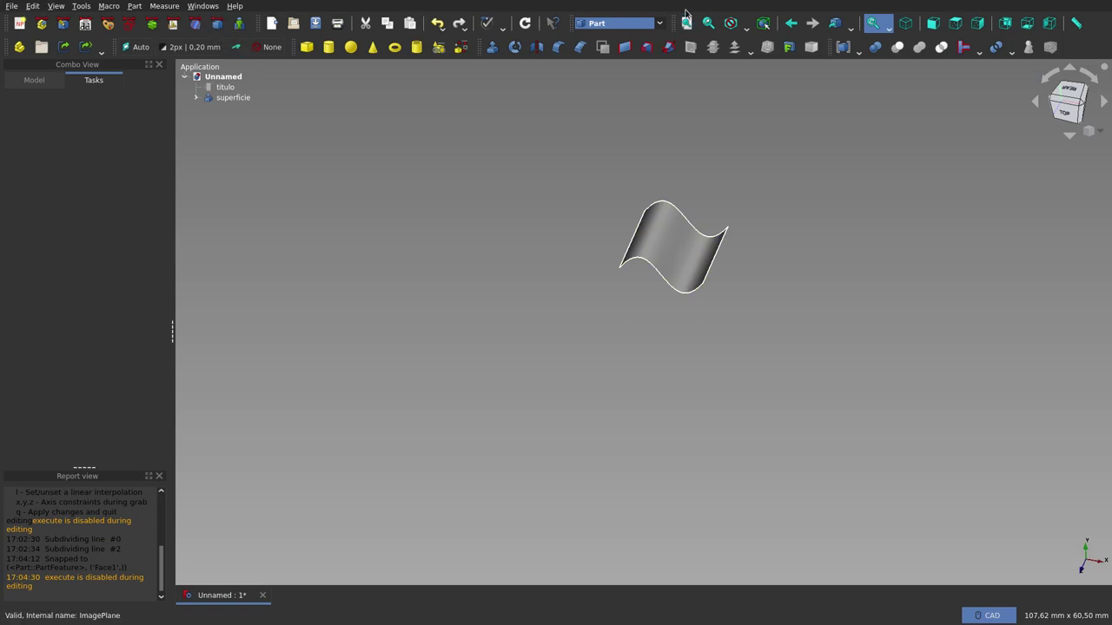
- Create a three-point Freehand_BSpline in the Curves workbench and hide superficie
left_click(196, 23)
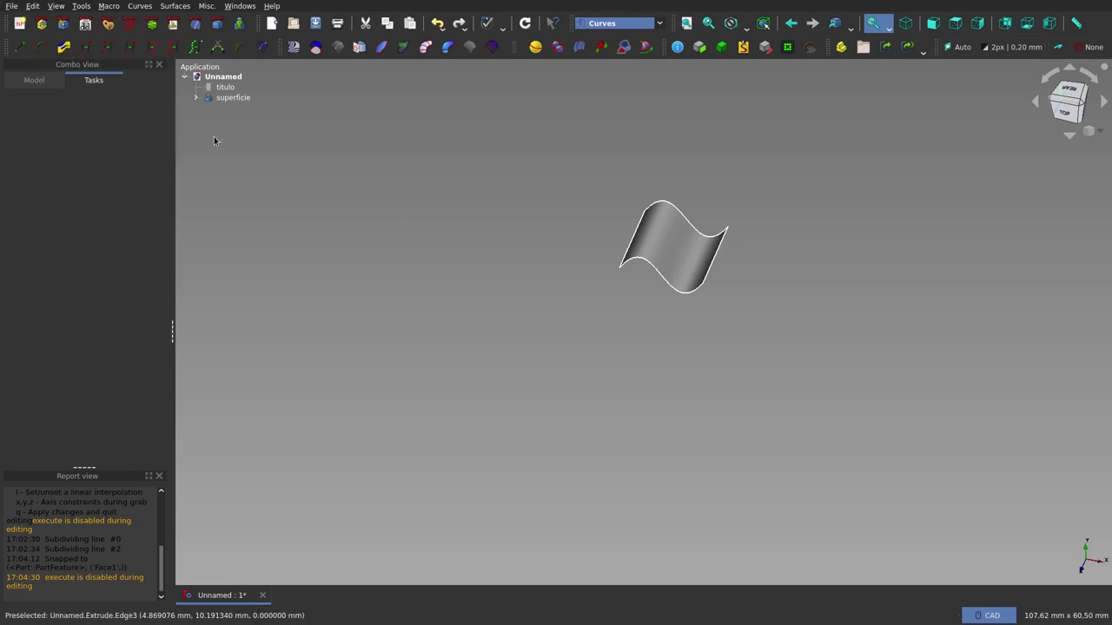
left_click(39, 61)
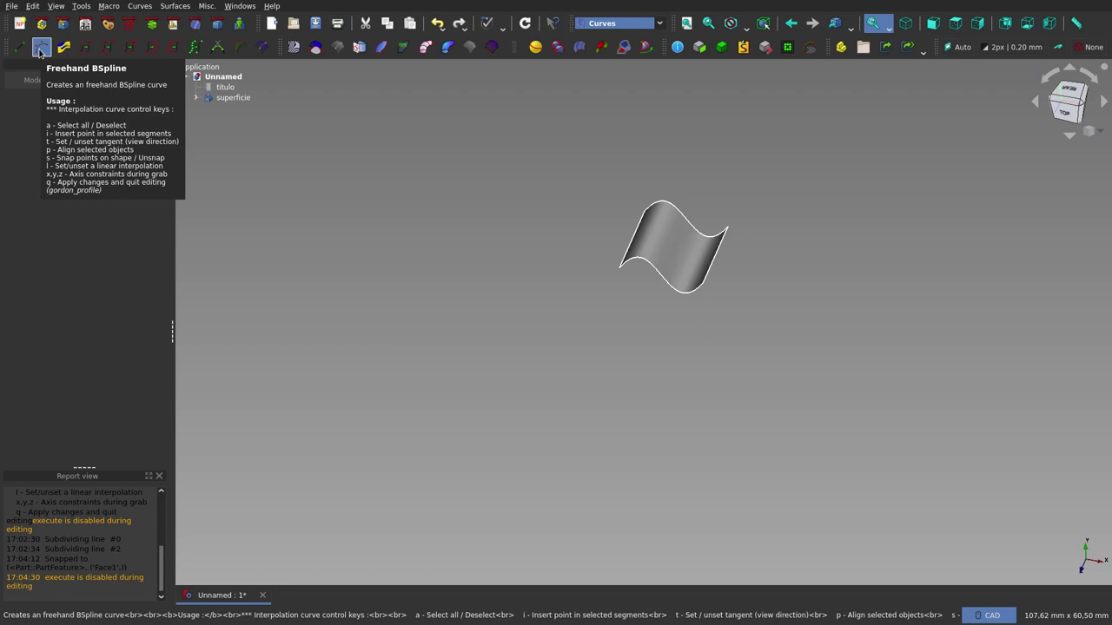
left_click(40, 49)
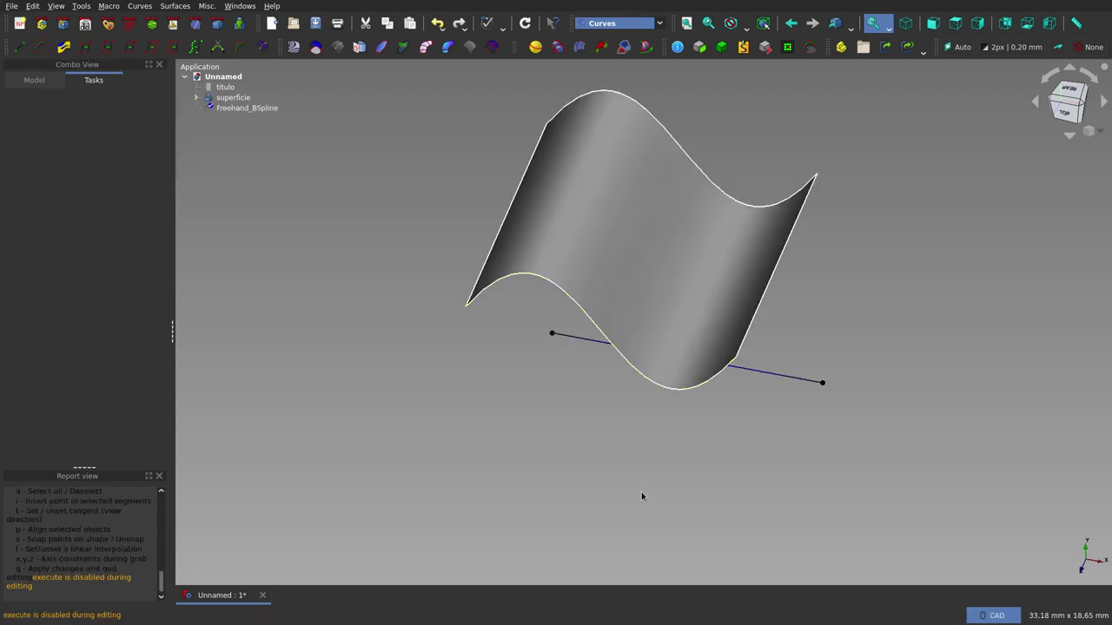
left_click(222, 98)
key("space")
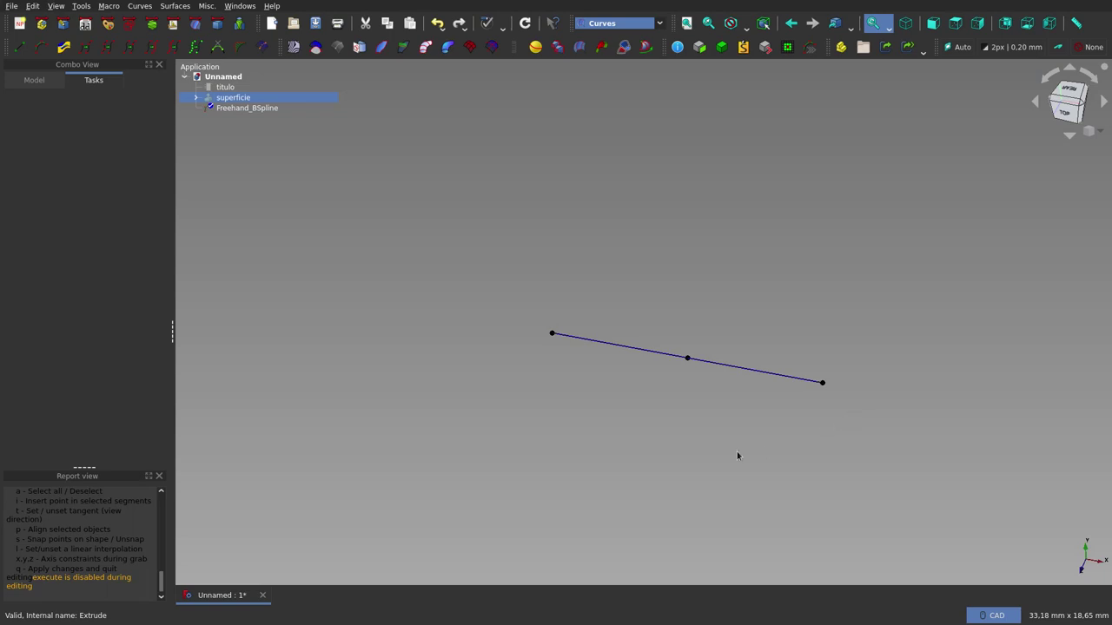
- Insert a midpoint into each of the spline's first two spans, giving five points
left_click(600, 348)
key("i")
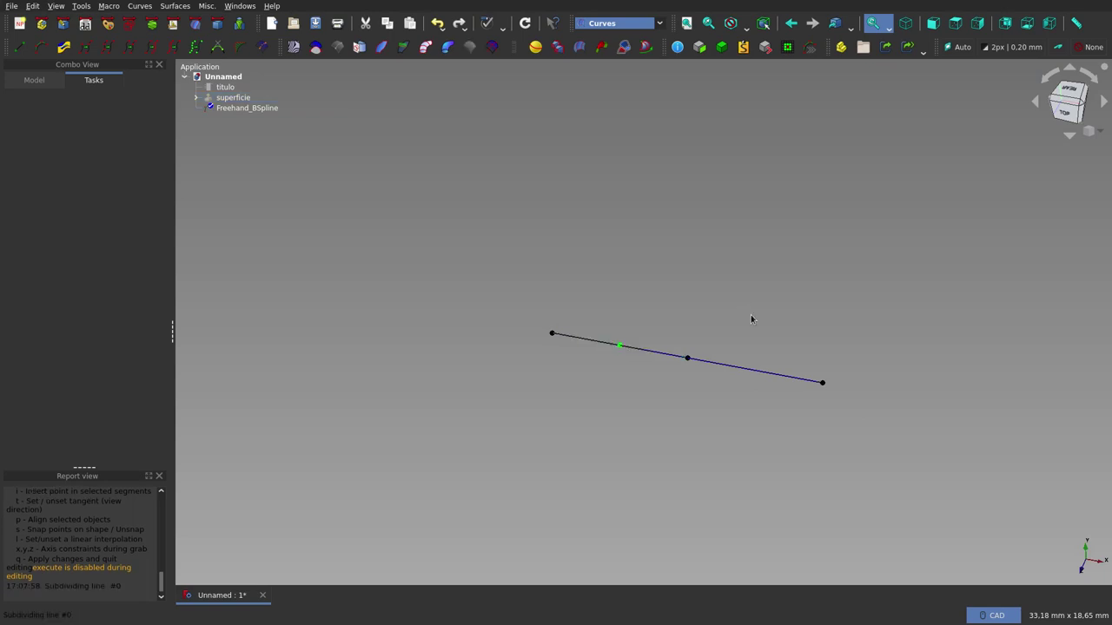
left_click(757, 374)
key("i")
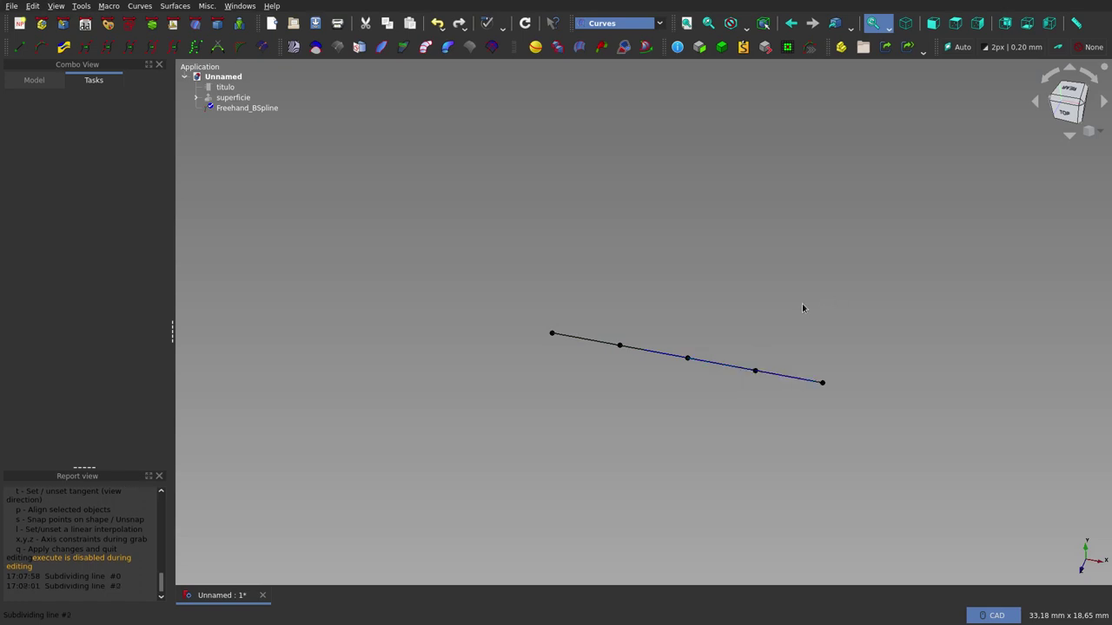
scroll(710, 377, "up", 4)
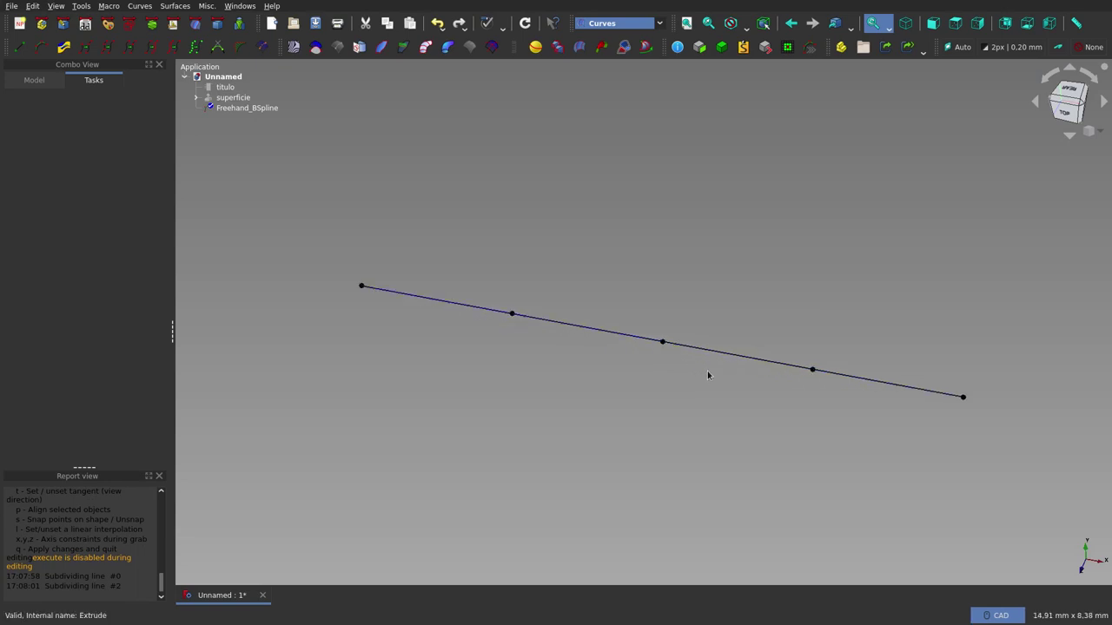
scroll(709, 376, "down", 2)
scroll(709, 377, "down", 2)
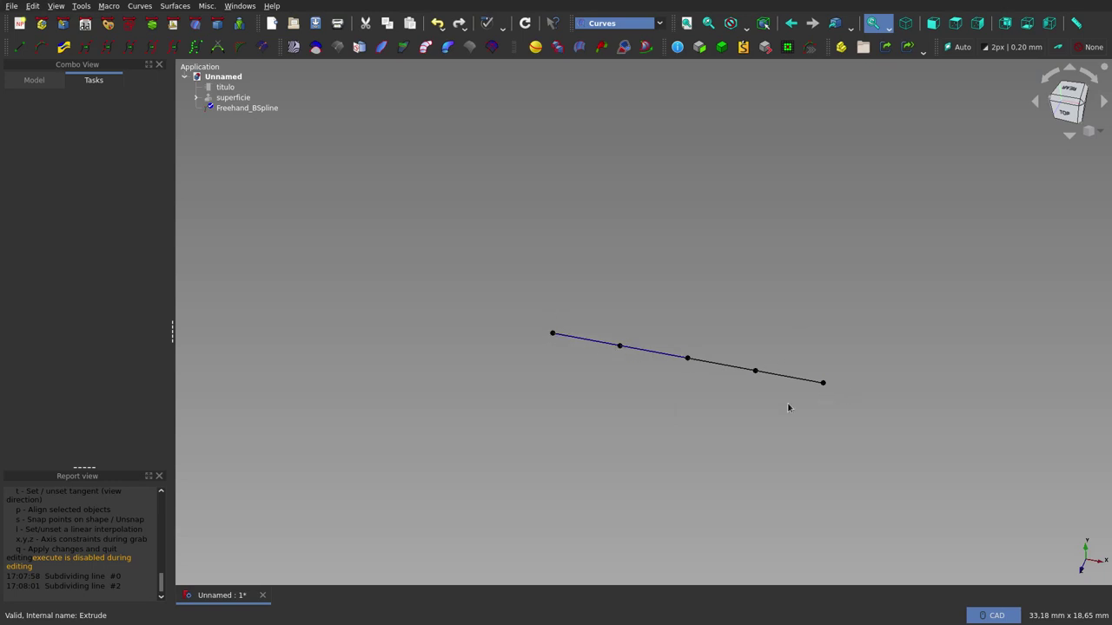
- Drag the Freehand_BSpline's first and last poles to new positions
left_click(553, 337)
mouse_move(551, 335)
left_mouse_down()
mouse_move(443, 371)
mouse_move(556, 339)
mouse_move(549, 330)
left_mouse_up()
left_click_drag(549, 332, 539, 339)
left_click(620, 349)
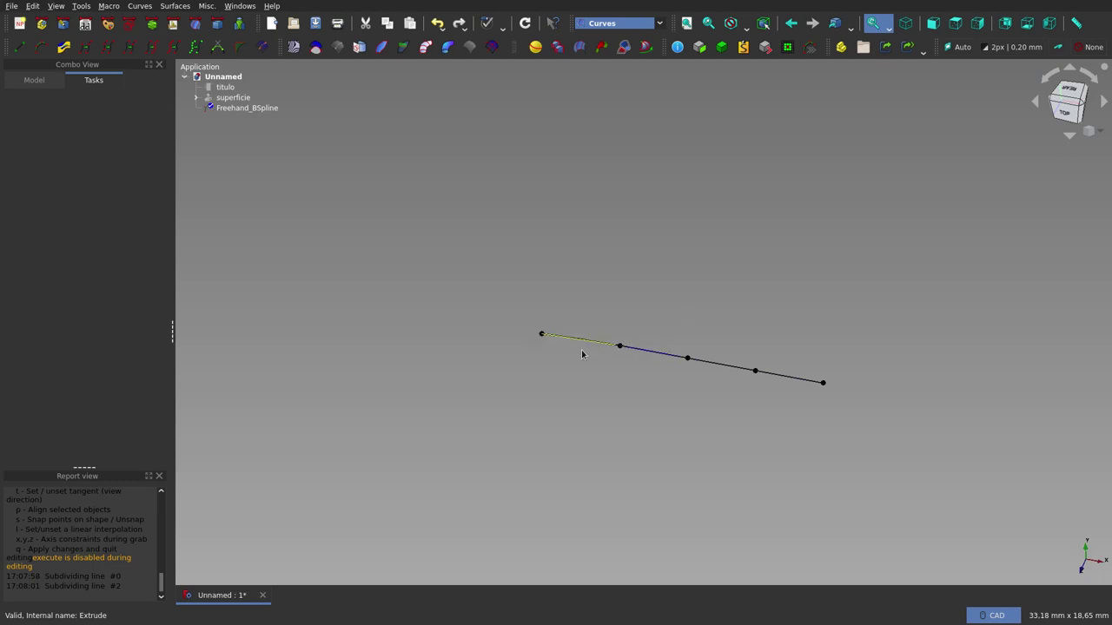
left_click(535, 342)
- Show superficie again and look straight down from the top view
left_click(232, 99)
key("space")
key("2")
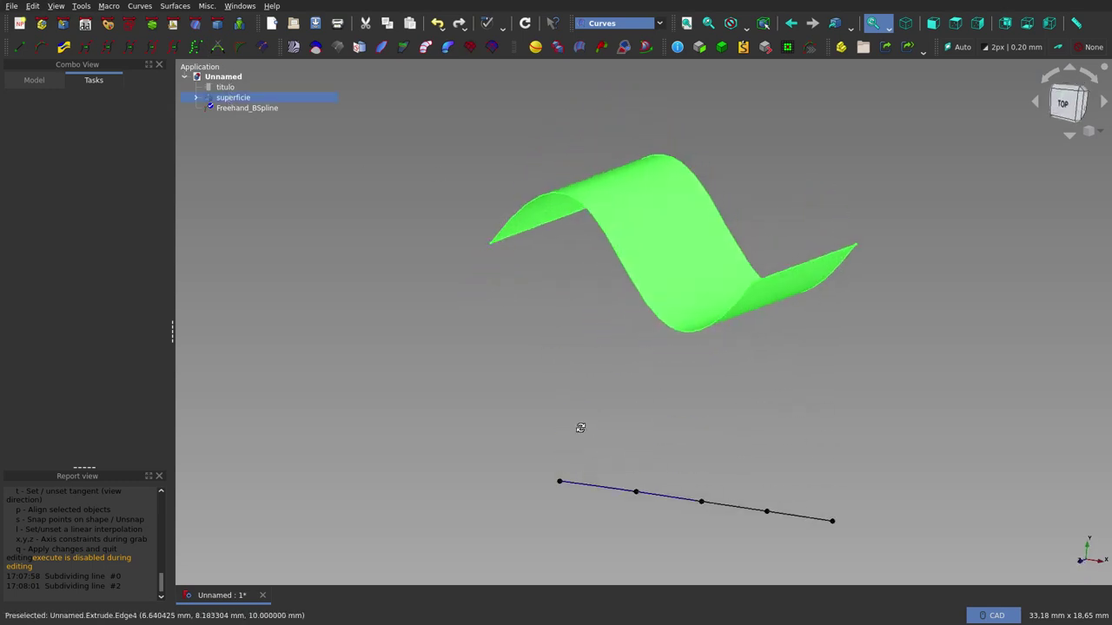
scroll(631, 413, "down", 1)
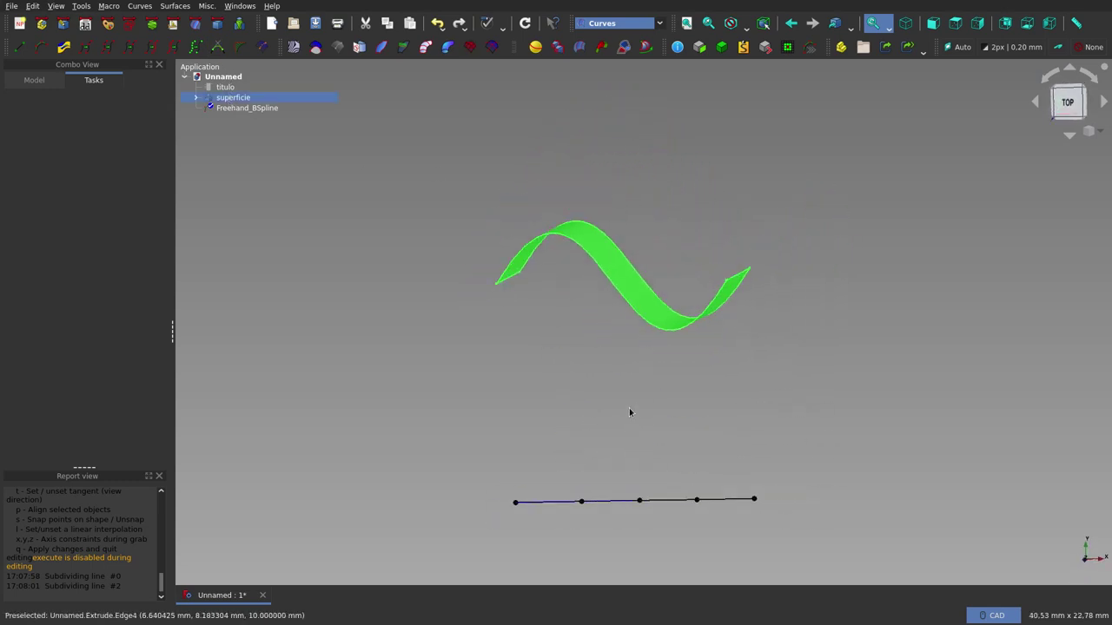
scroll(631, 414, "down", 1)
- Select the spline's second pole together with the sine-wave surface as snap target
left_click(590, 485)
key("Delete")
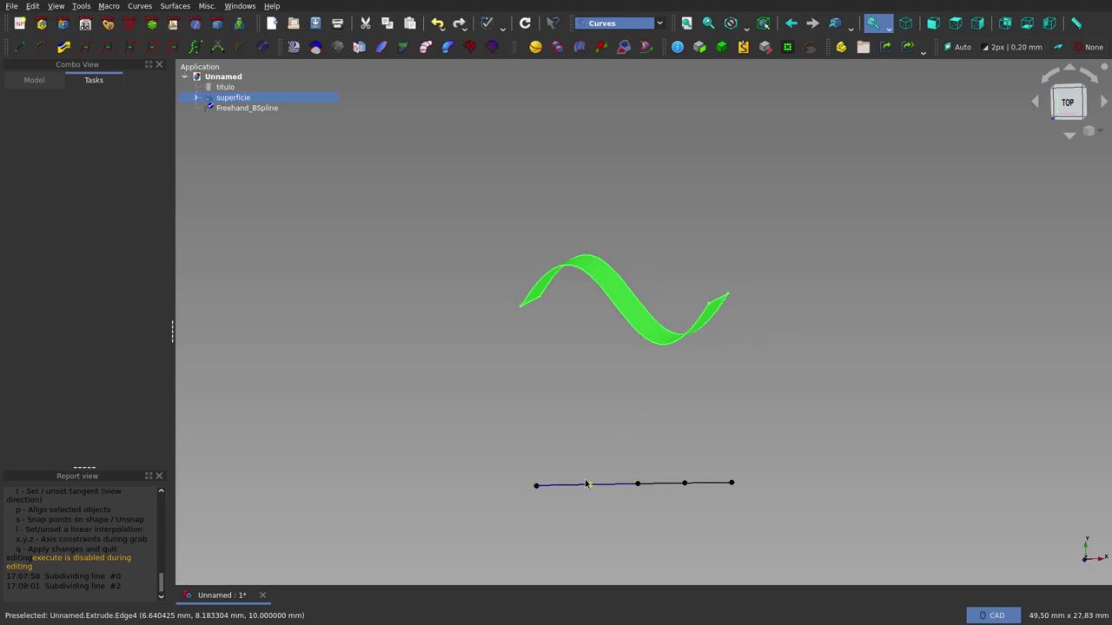
left_click(589, 487)
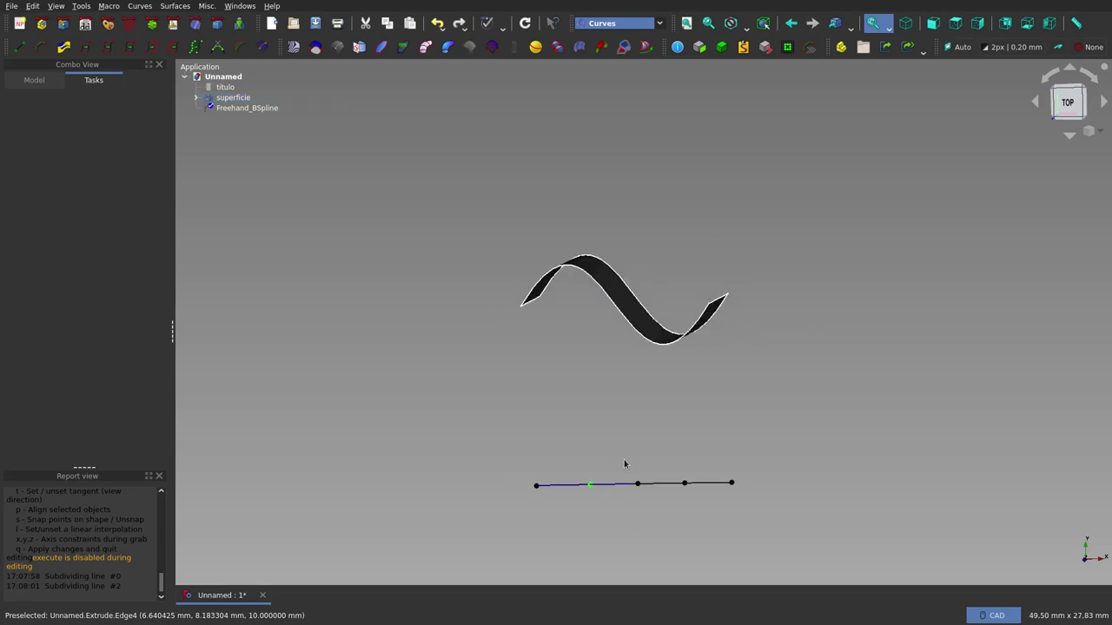
middle_click_drag(609, 430, 583, 390)
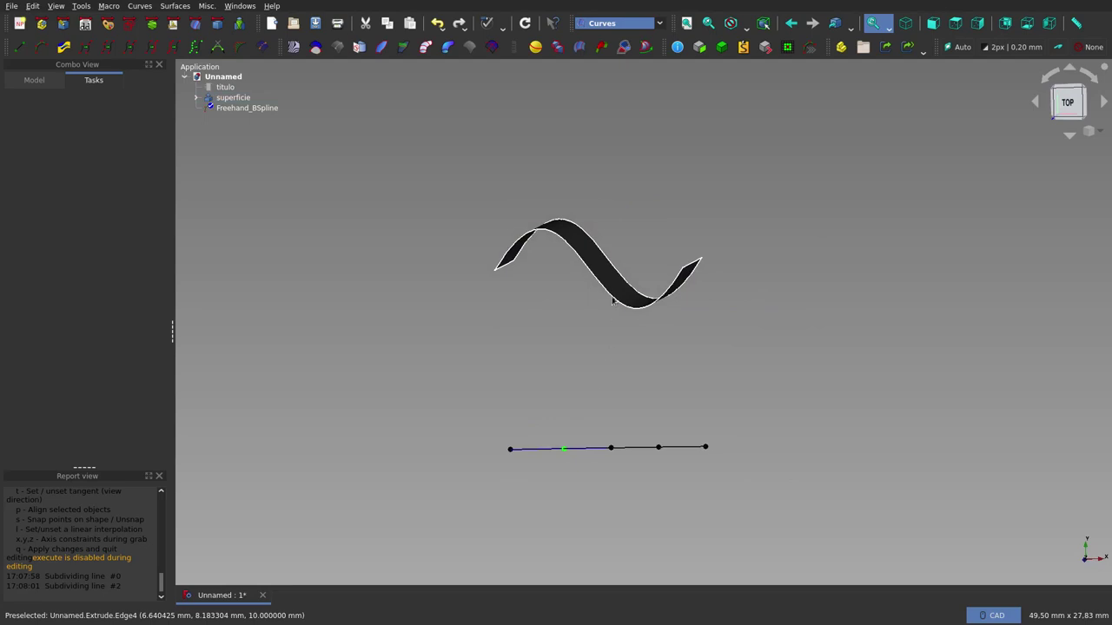
left_click(594, 266)
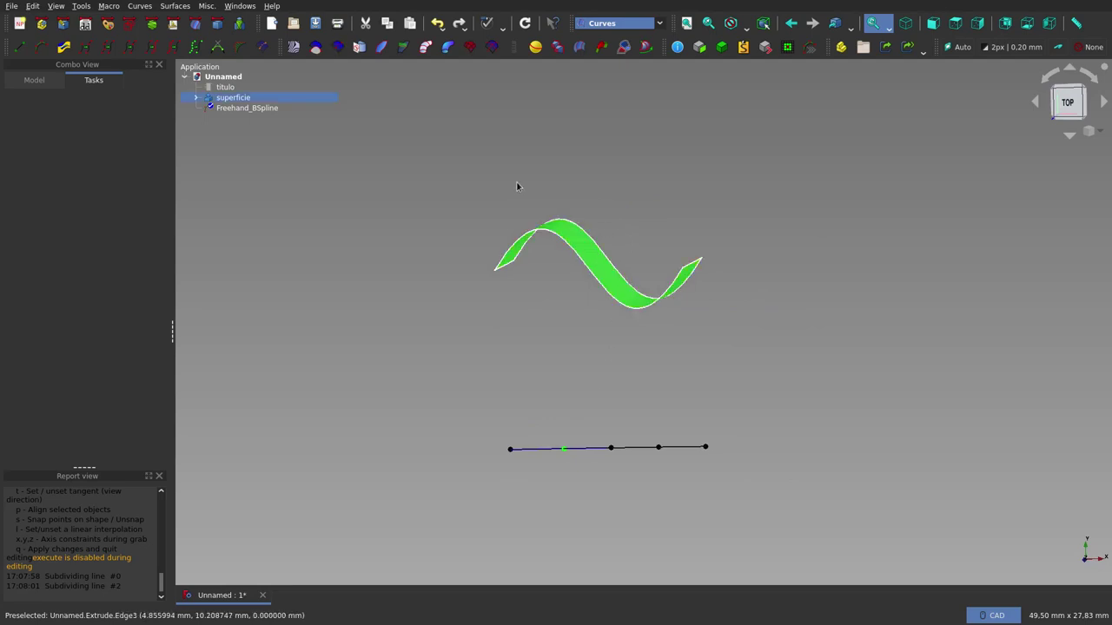
- Snap the pole onto superficie's Face1, slide two poles across the surface, and finish editing
key("s")
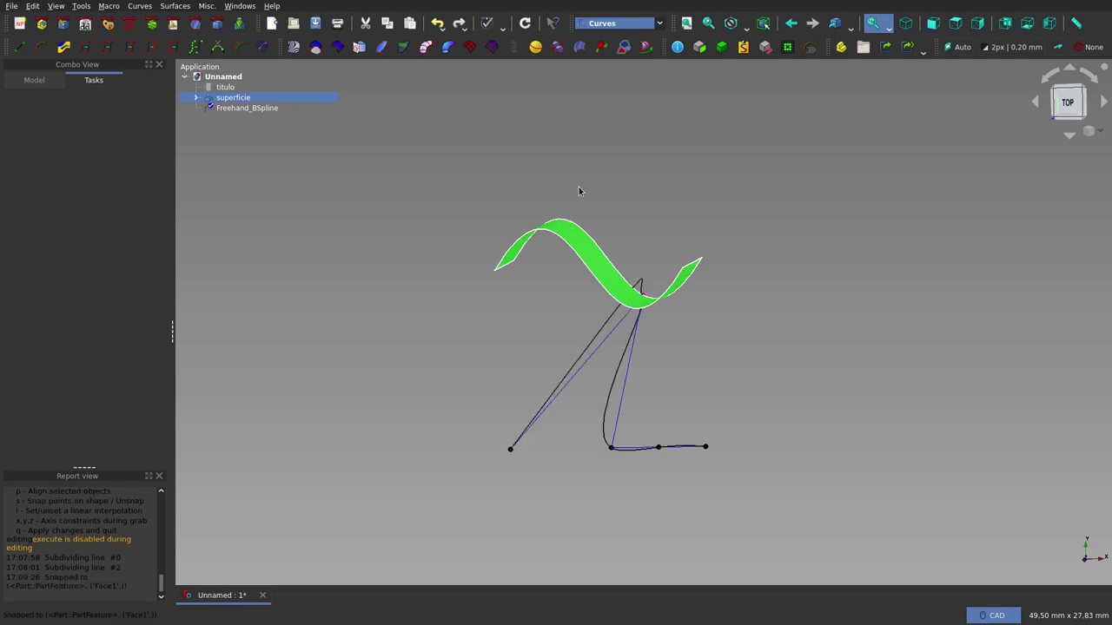
mouse_move(692, 292)
middle_mouse_down()
mouse_move(682, 348)
mouse_move(434, 411)
mouse_move(607, 389)
mouse_move(697, 320)
mouse_move(750, 322)
mouse_move(785, 364)
mouse_move(762, 397)
mouse_move(732, 405)
mouse_move(705, 390)
mouse_move(709, 353)
mouse_move(717, 405)
middle_mouse_up()
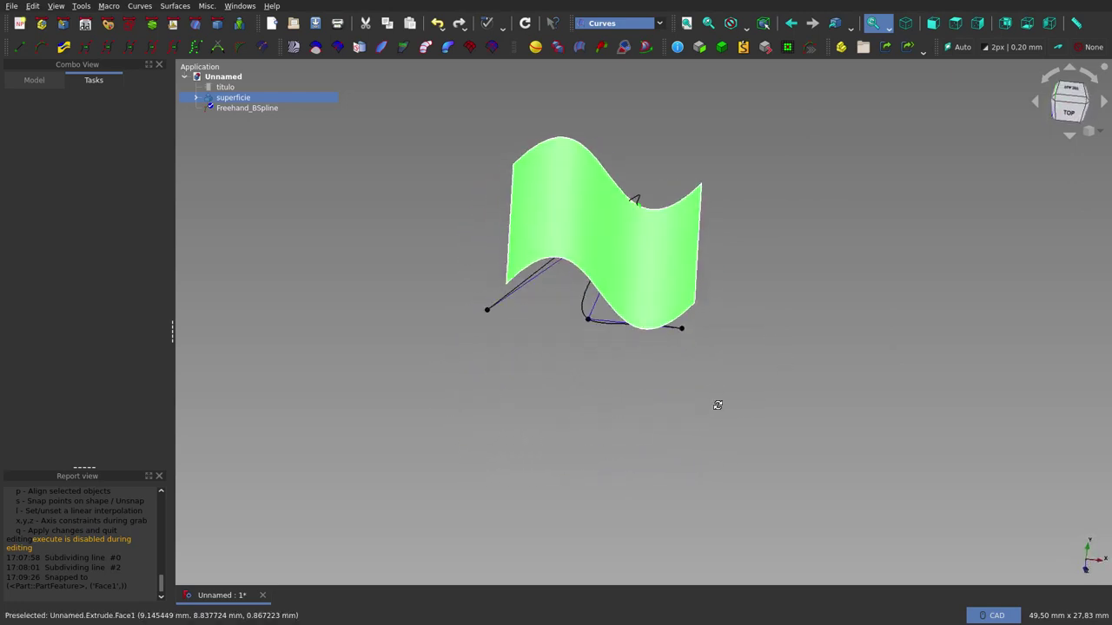
mouse_move(672, 293)
middle_mouse_down()
mouse_move(581, 283)
mouse_move(559, 266)
mouse_move(556, 229)
mouse_move(657, 260)
mouse_move(658, 233)
mouse_move(651, 247)
middle_mouse_up()
left_click(702, 243)
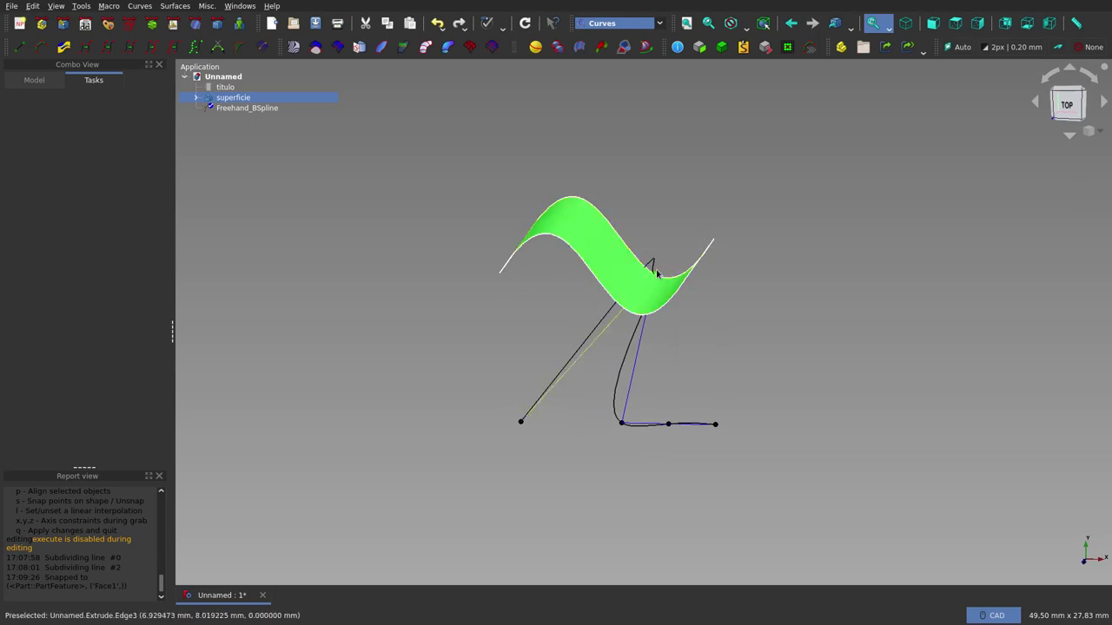
mouse_move(653, 275)
left_mouse_down()
mouse_move(623, 293)
mouse_move(536, 258)
mouse_move(571, 252)
mouse_move(617, 317)
mouse_move(530, 332)
left_mouse_up()
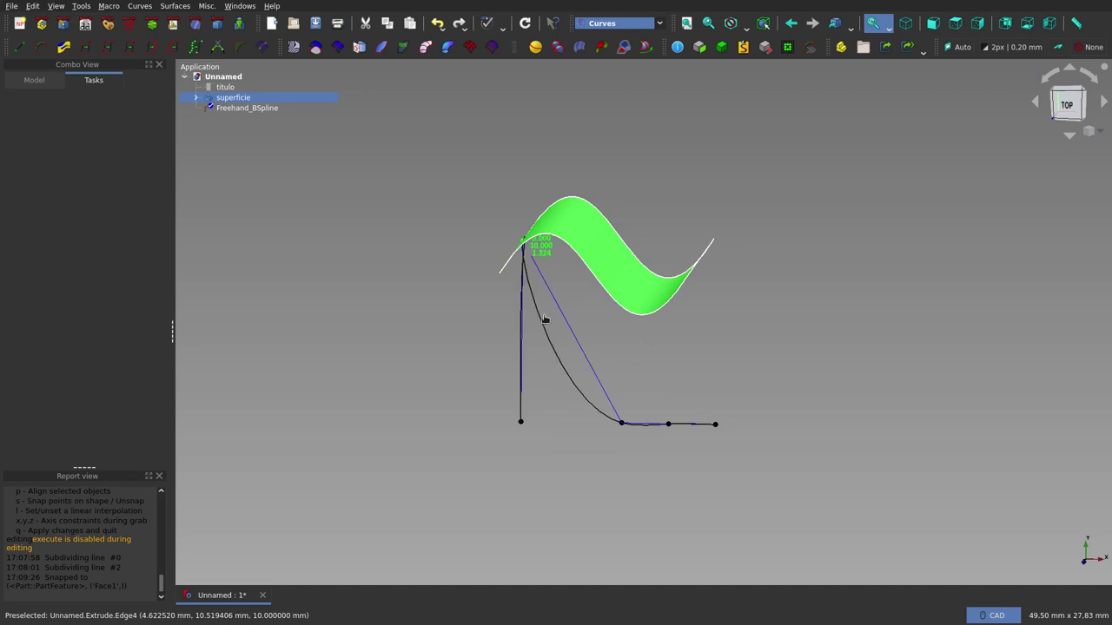
mouse_move(524, 241)
left_mouse_down()
mouse_move(571, 234)
mouse_move(539, 246)
mouse_move(554, 243)
mouse_move(526, 224)
mouse_move(608, 276)
mouse_move(588, 390)
mouse_move(603, 513)
left_mouse_up()
key("q")
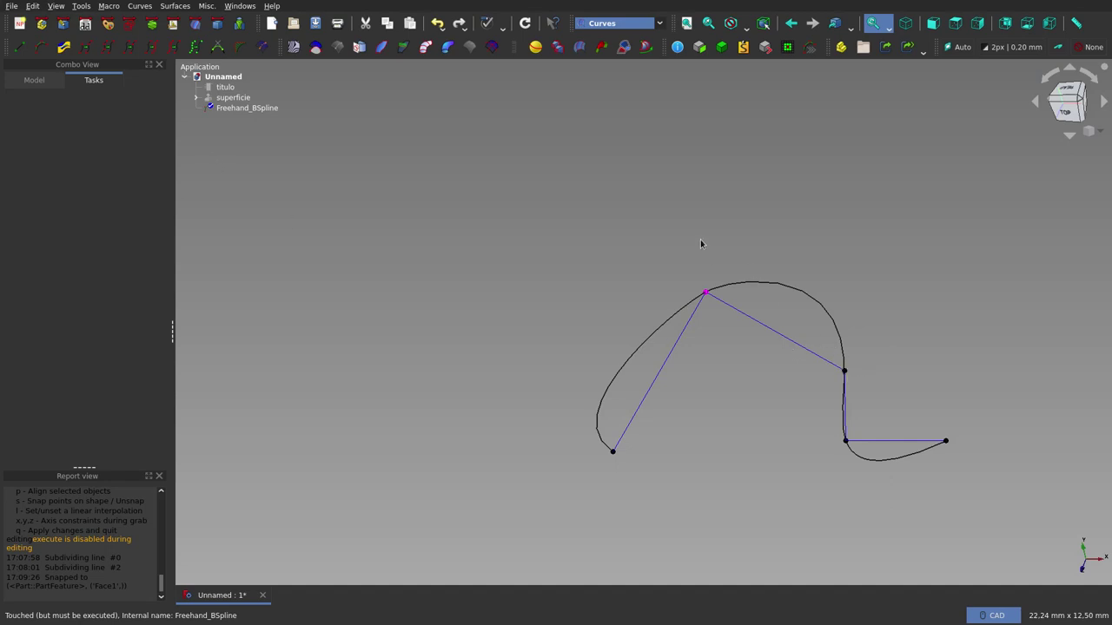
- Show superficie and select a curve pole plus the surface's lower wavy edge
left_click(234, 99)
key("space")
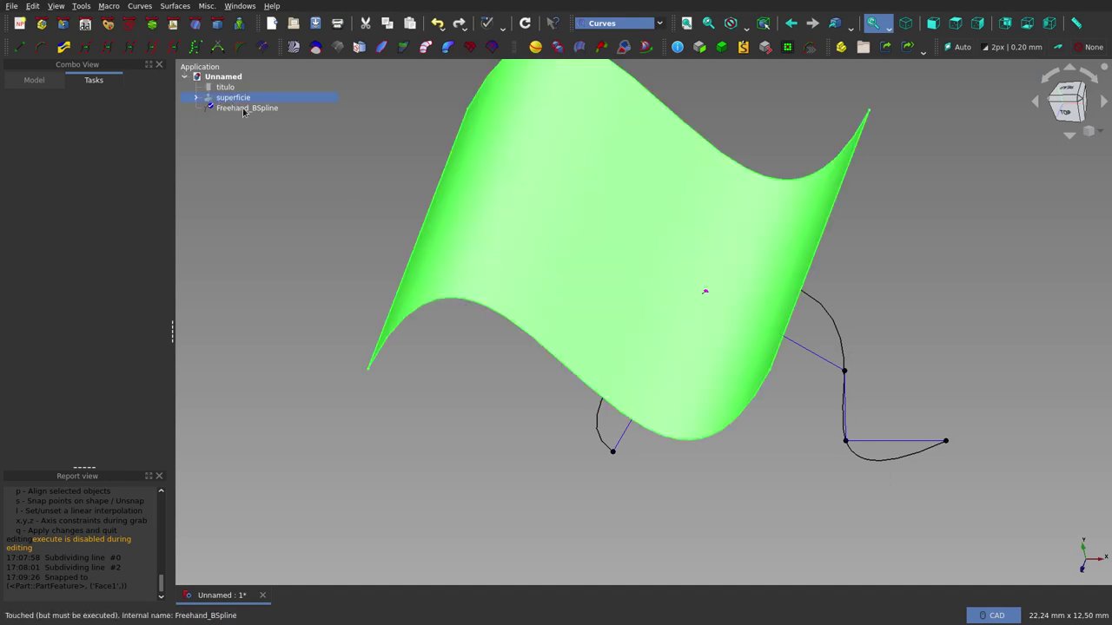
left_click(844, 372)
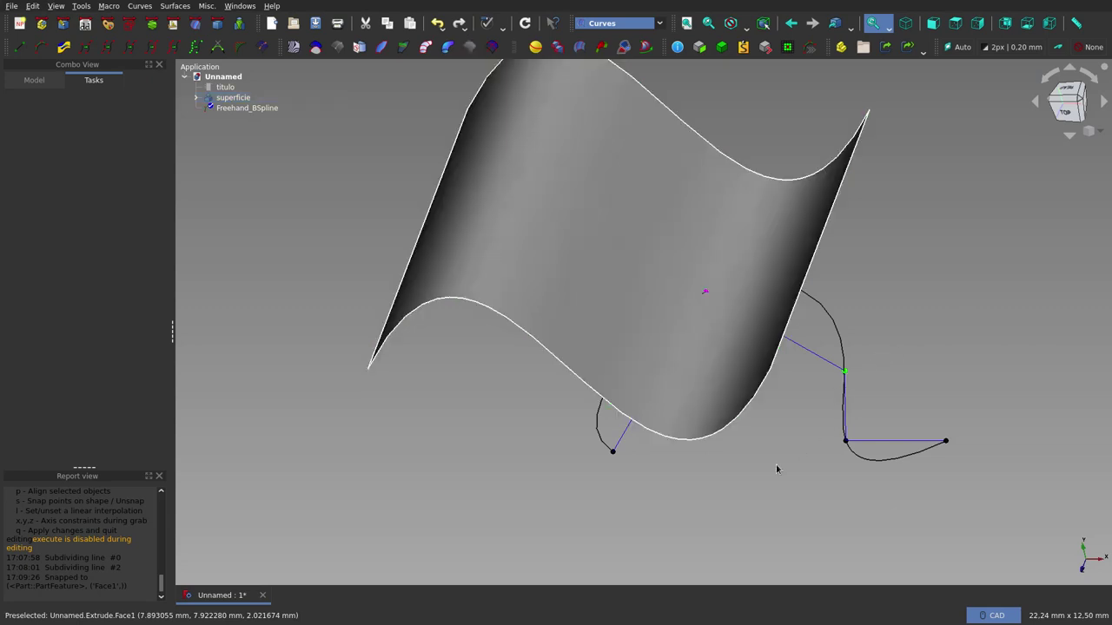
left_click(732, 427)
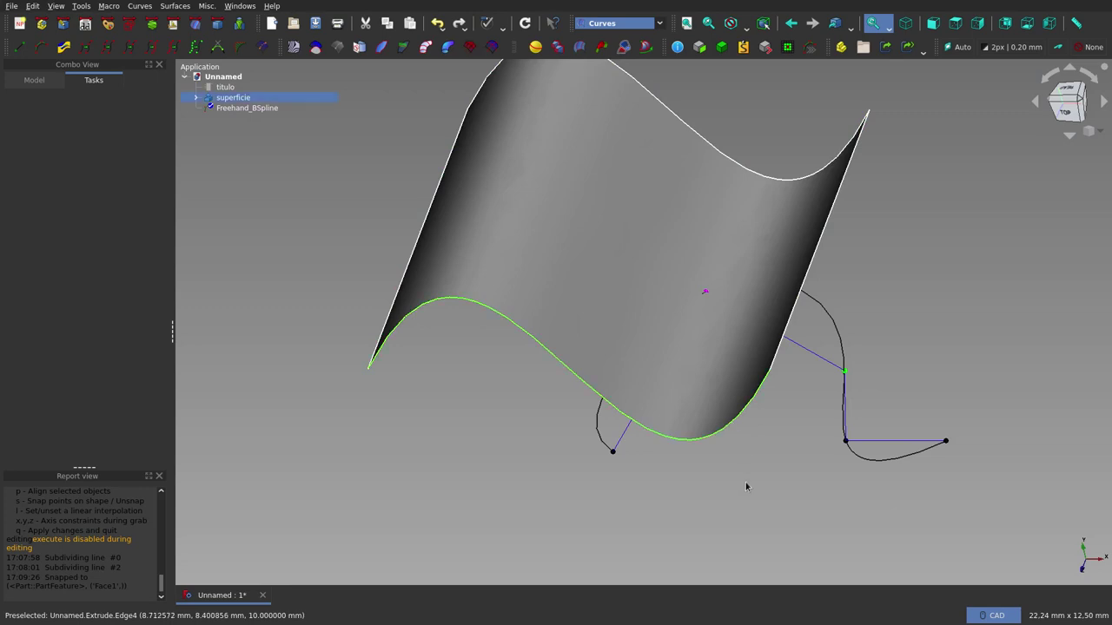
- Snap the selected pole onto Edge4, then hide superficie again
key("s")
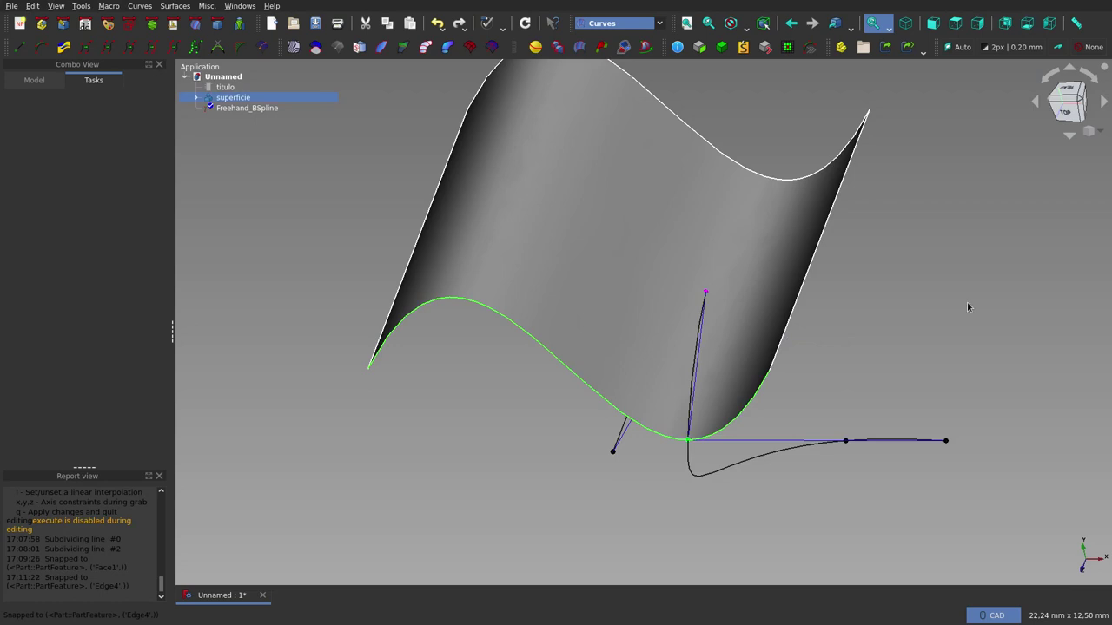
left_click(967, 305)
left_click(253, 97)
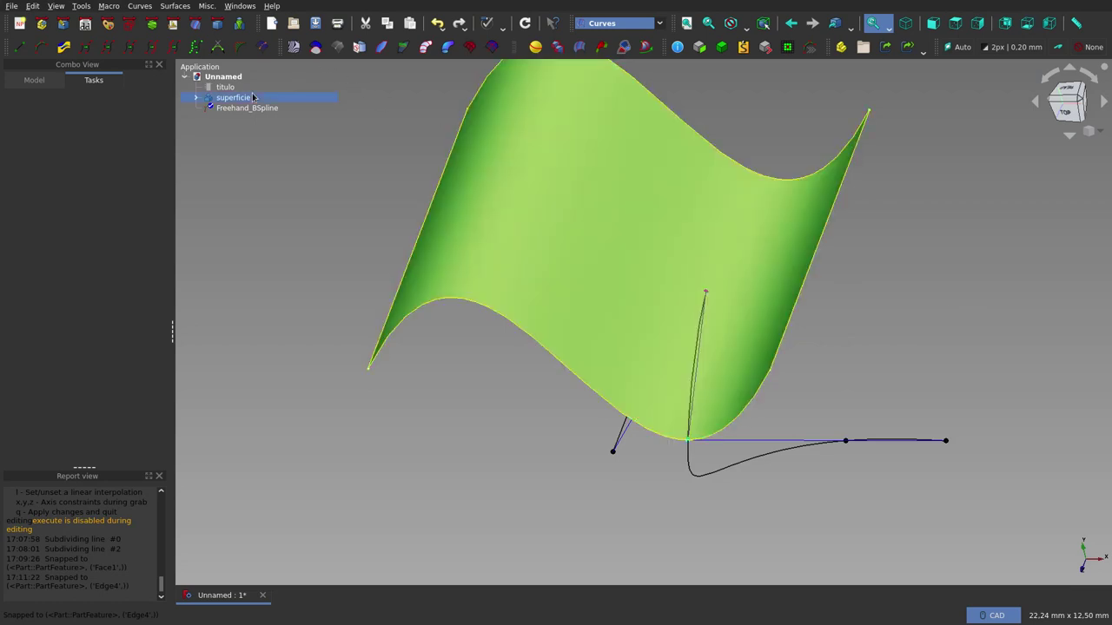
key("space")
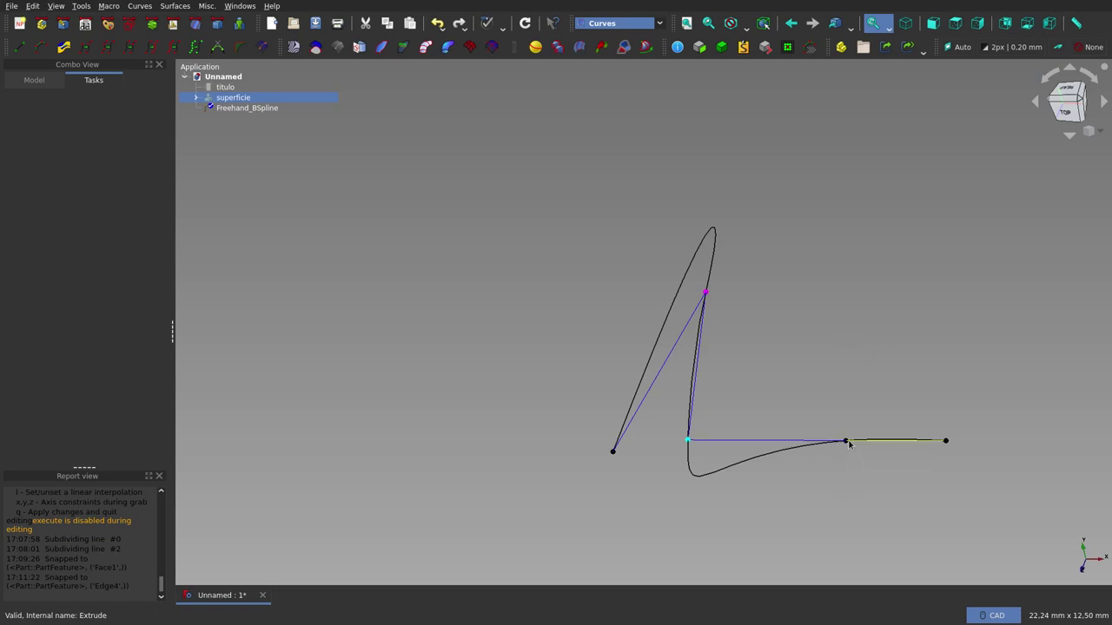
- Show superficie again and orbit the view to expose the surface's corner
left_click(249, 111)
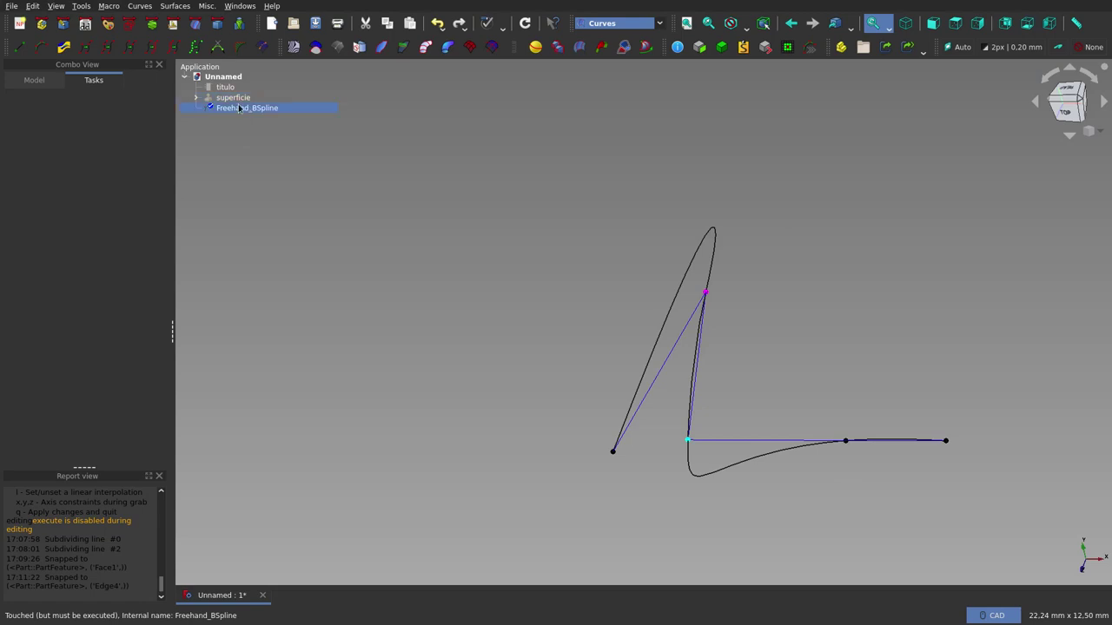
key("space")
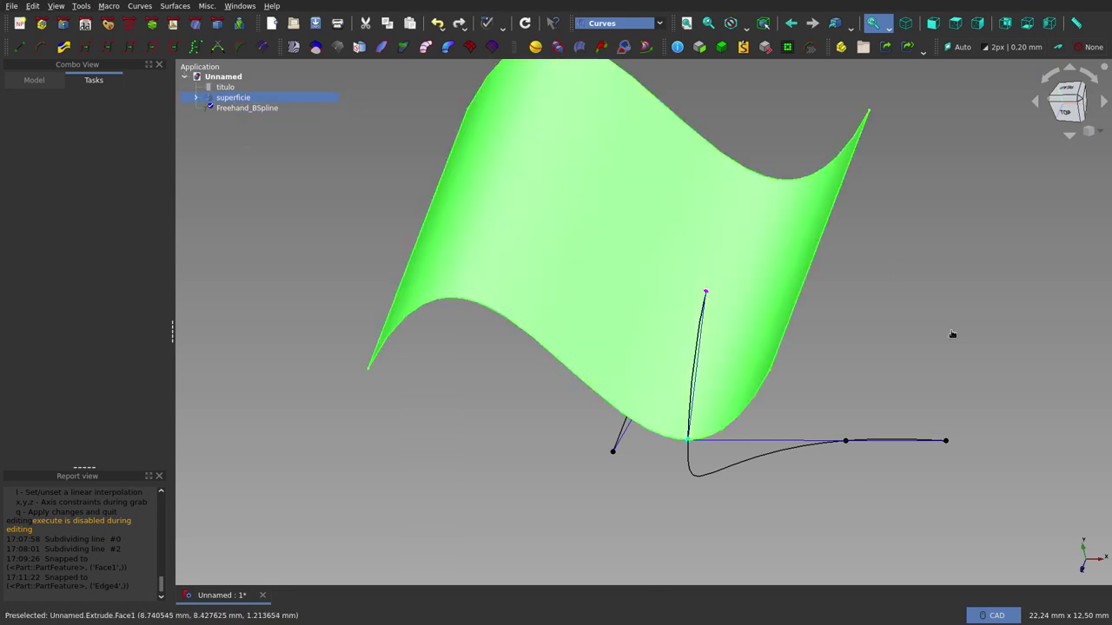
left_click(952, 334)
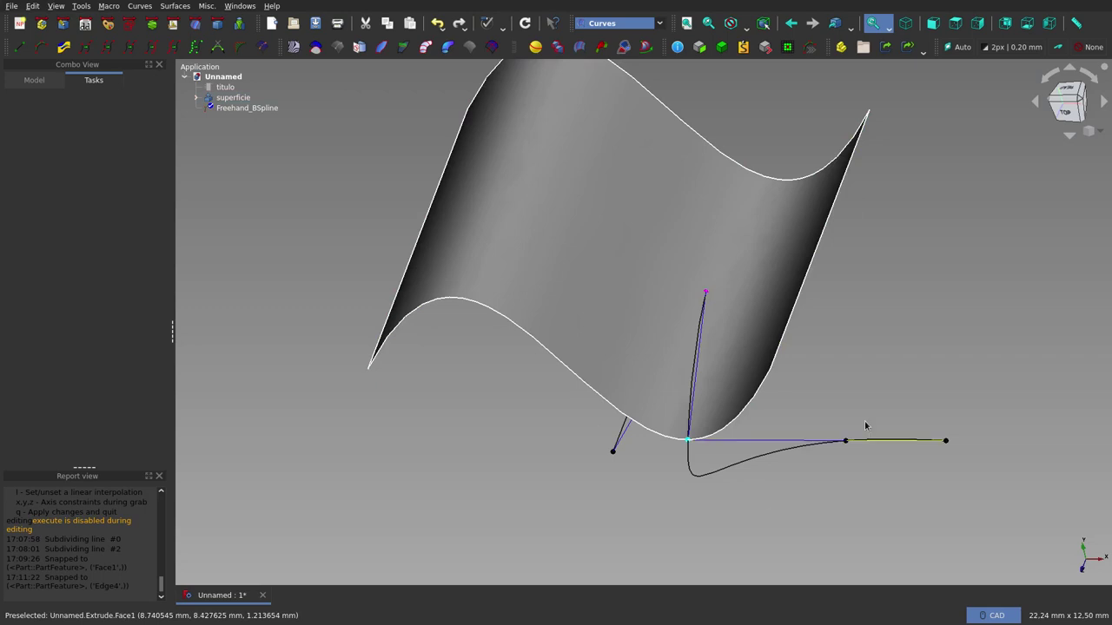
scroll(851, 443, "up", 3)
middle_click_drag(850, 193, 900, 210)
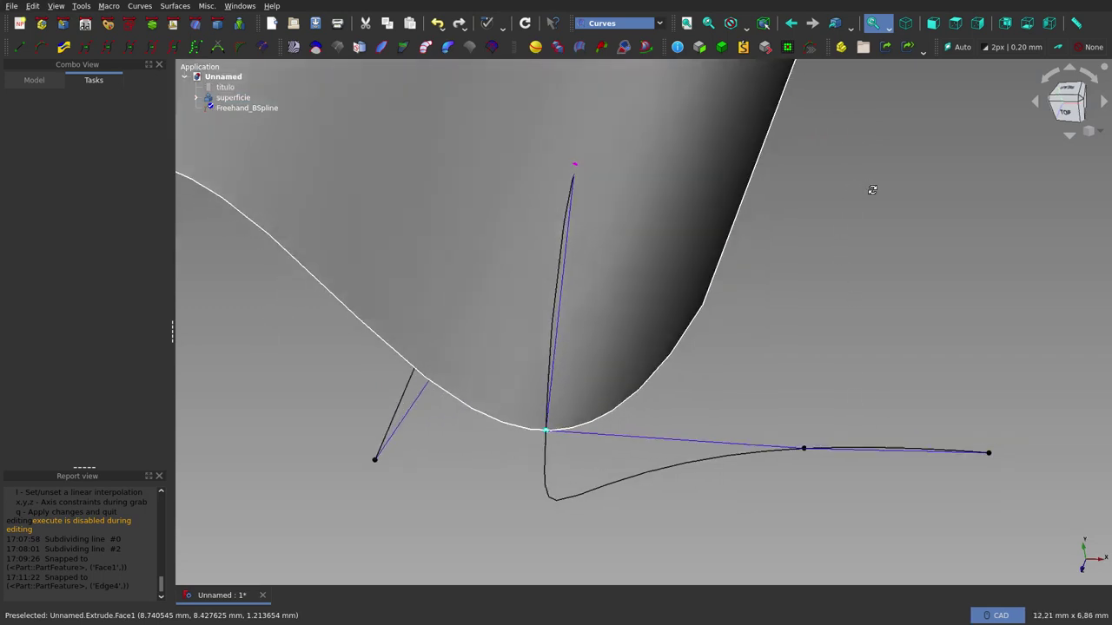
mouse_move(681, 363)
middle_mouse_down()
mouse_move(648, 362)
mouse_move(665, 367)
mouse_move(658, 359)
middle_mouse_up()
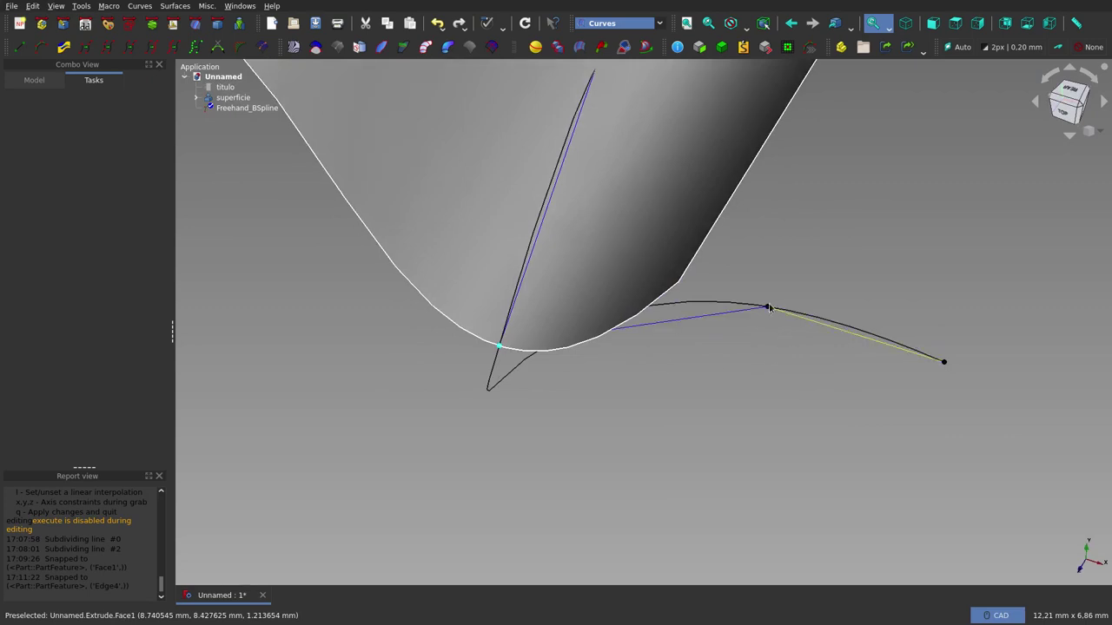
middle_click_drag(816, 300, 906, 289)
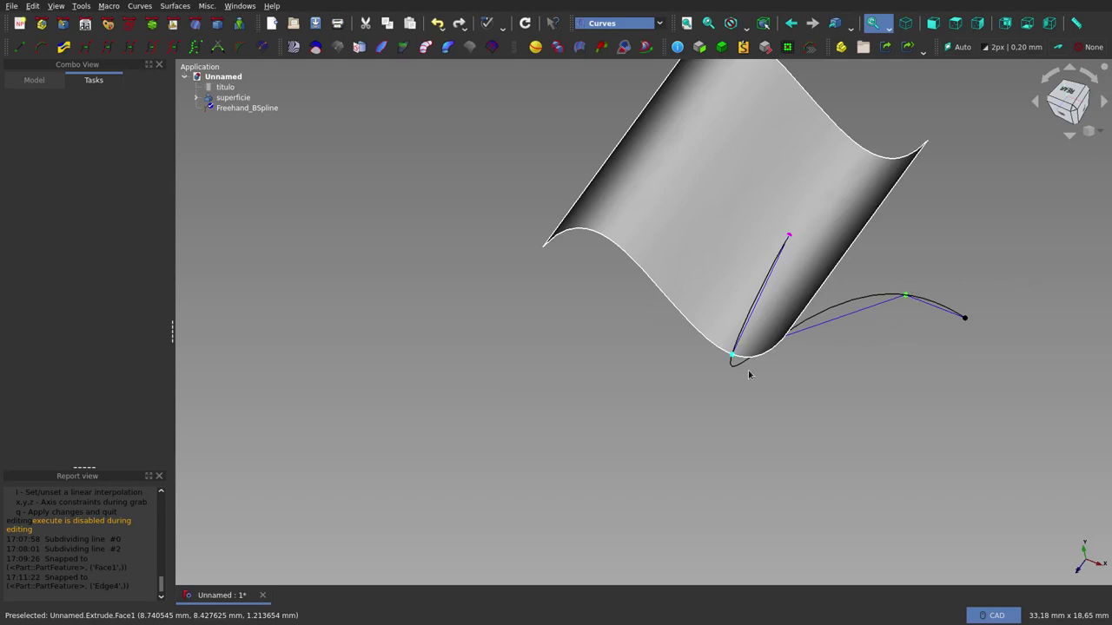
middle_click_drag(838, 382, 867, 393)
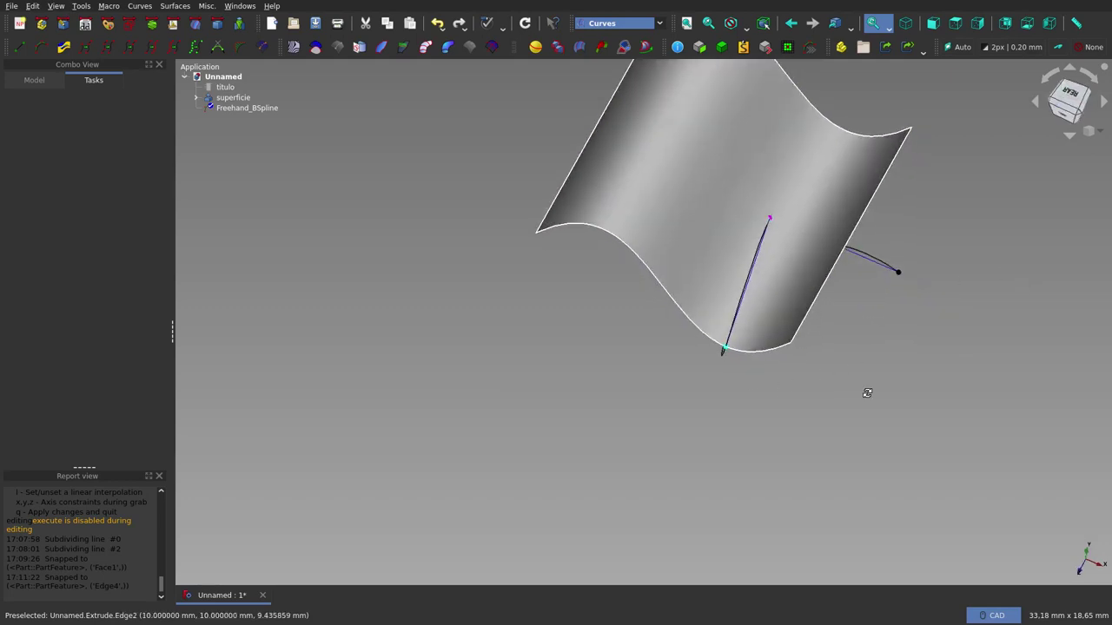
- Snap the curve's endpoint to superficie's corner Vertex4, then hide the surface
left_click(791, 344)
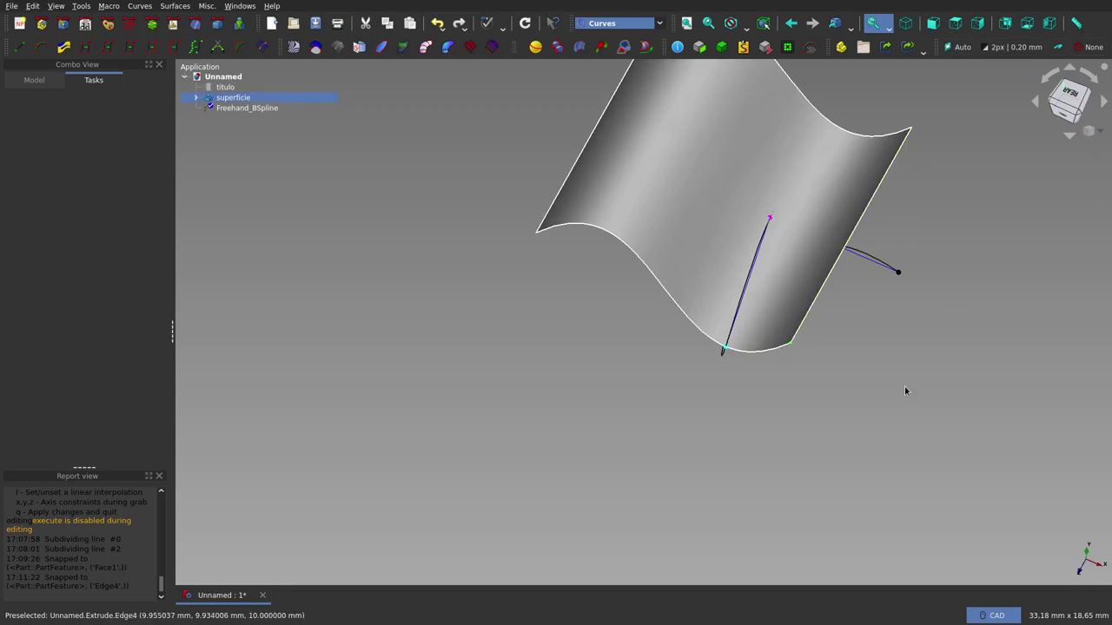
key("s")
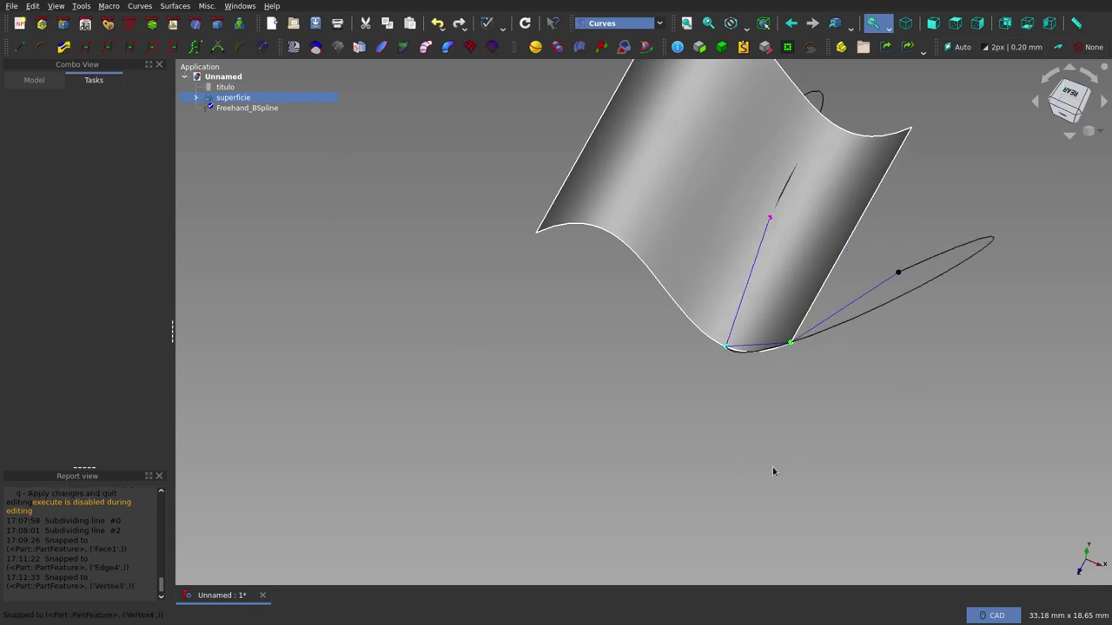
mouse_move(772, 467)
middle_mouse_down()
mouse_move(689, 382)
mouse_move(690, 347)
mouse_move(784, 365)
mouse_move(767, 350)
mouse_move(758, 376)
middle_mouse_up()
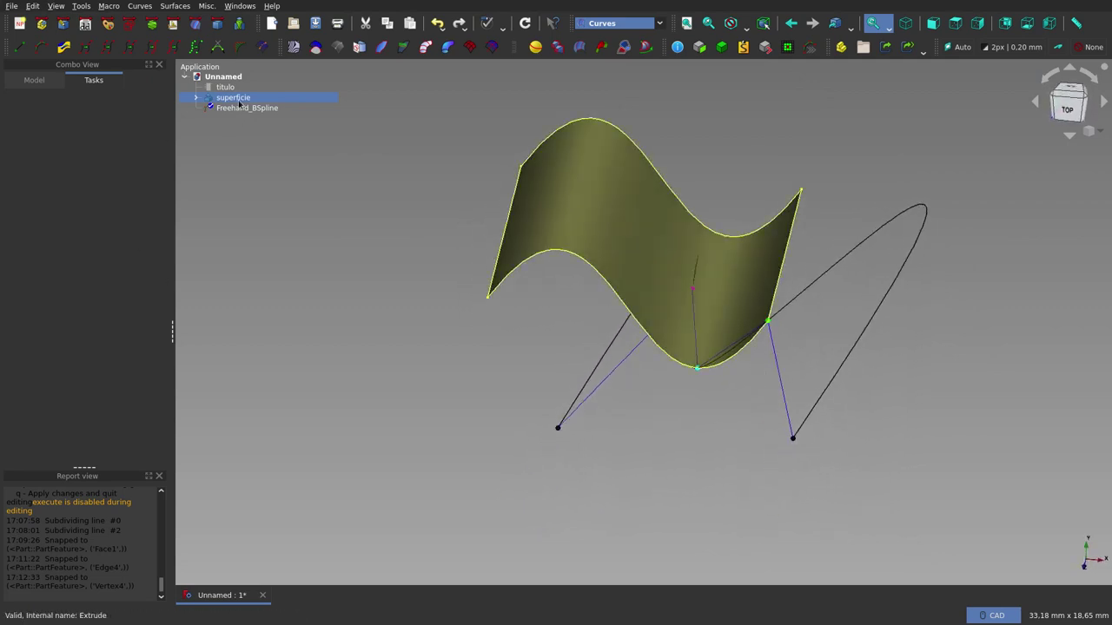
key("space")
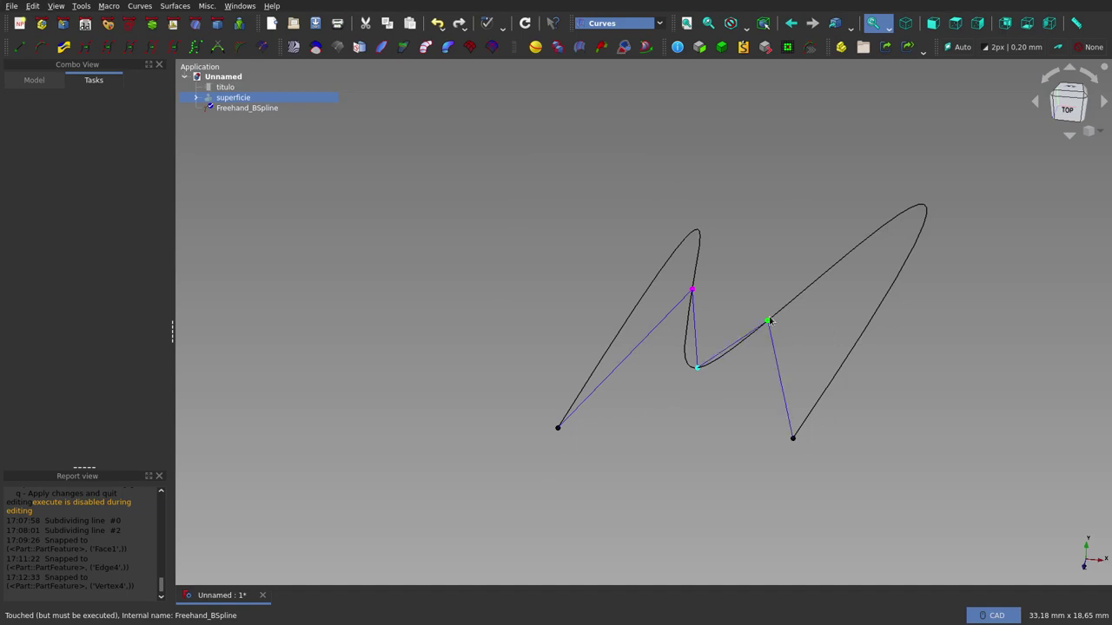
- Drag the Freehand_BSpline's lower-right control point up and outward to enlarge its right loop
left_click(801, 345)
left_click_drag(793, 440, 894, 343)
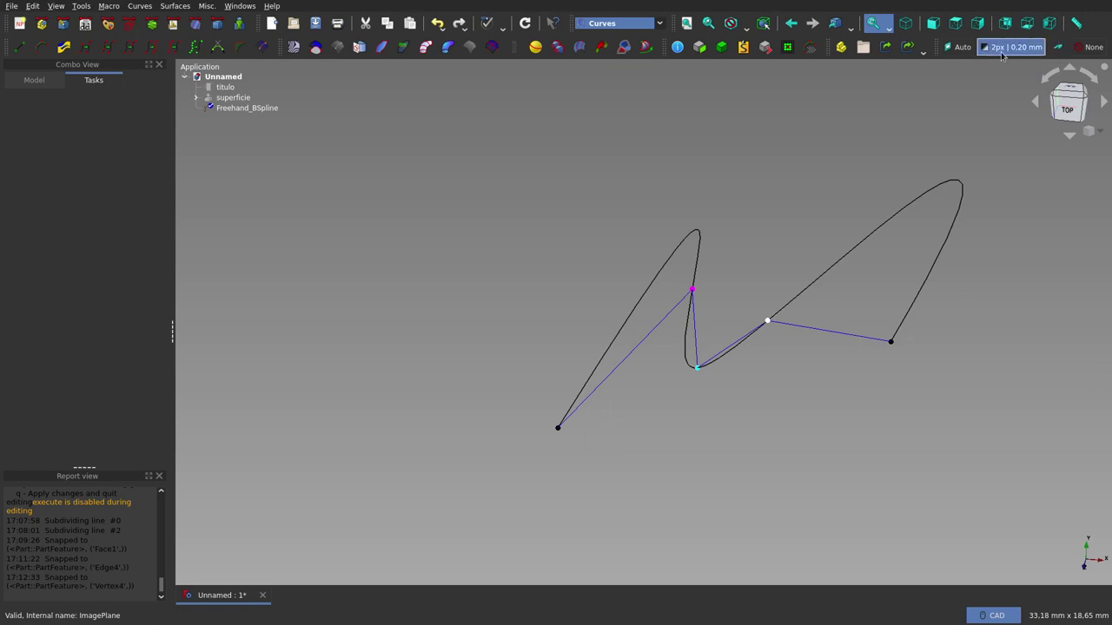
- From the top view, shrink the upper-right bulge to a small arc via the right control point
left_click(954, 23)
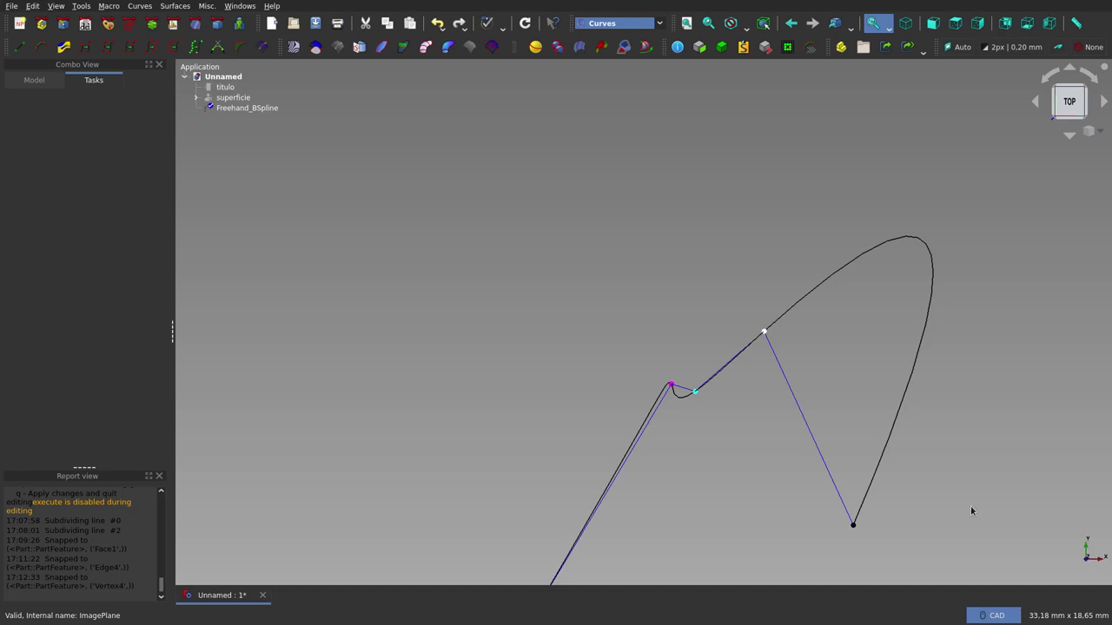
scroll(842, 404, "down", 3)
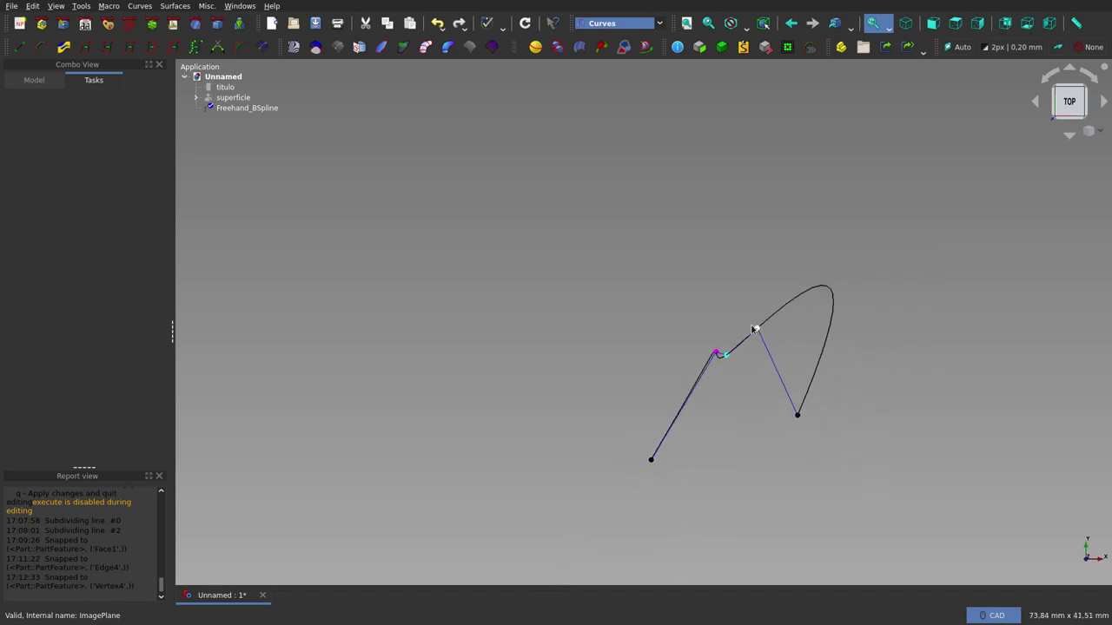
scroll(832, 391, "down", 1)
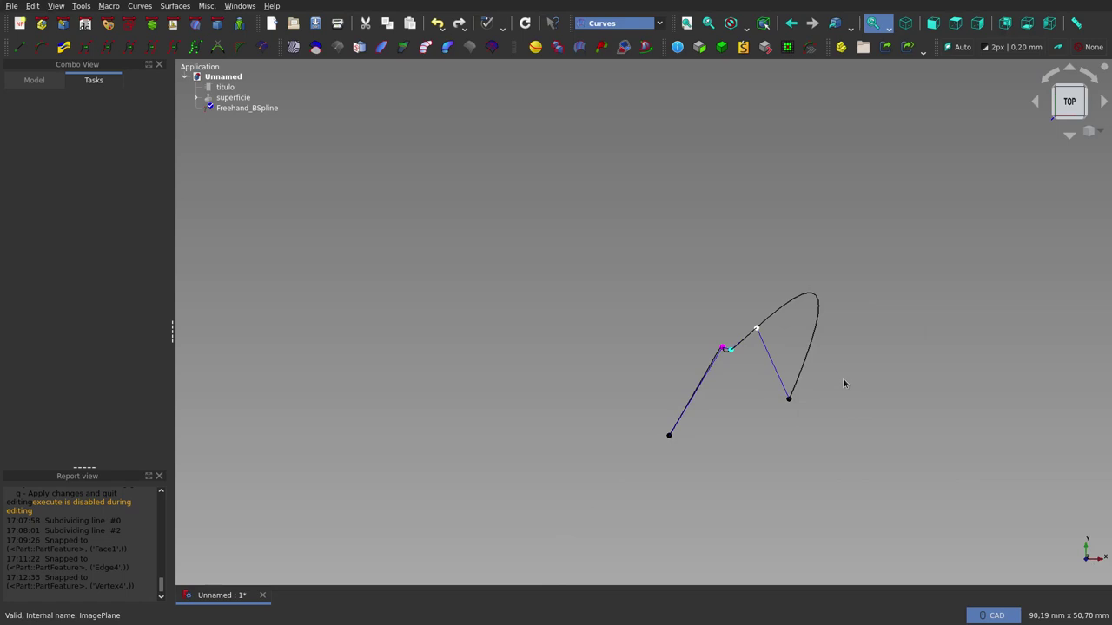
mouse_move(792, 343)
middle_mouse_down()
mouse_move(828, 355)
mouse_move(807, 422)
mouse_move(733, 420)
mouse_move(666, 397)
mouse_move(682, 353)
mouse_move(720, 310)
mouse_move(758, 316)
mouse_move(732, 360)
middle_mouse_up()
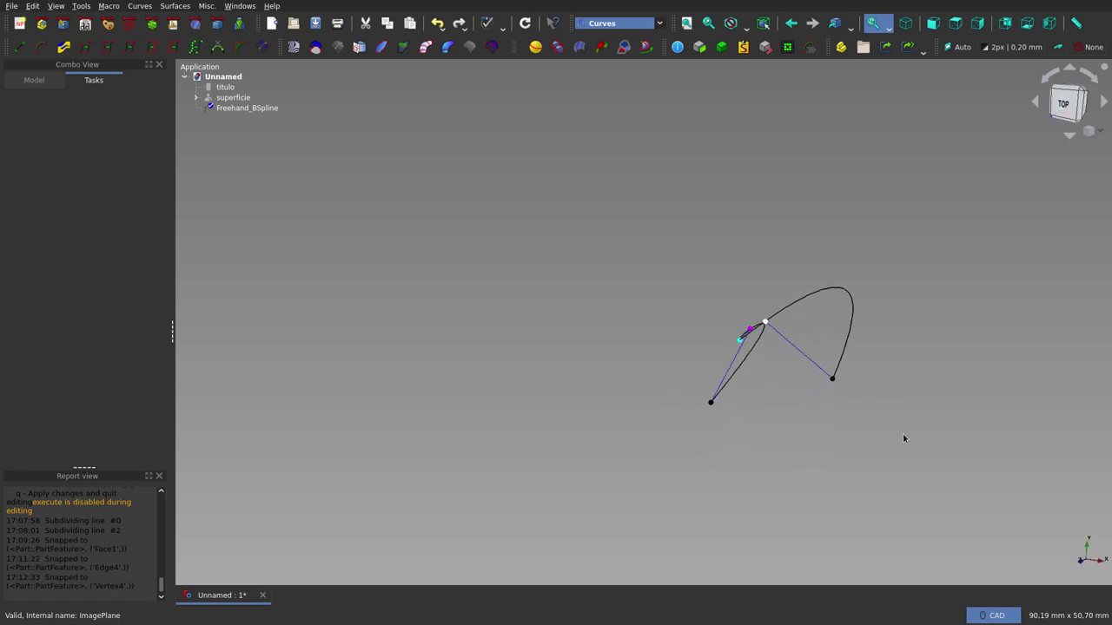
left_click(833, 380)
key("Delete")
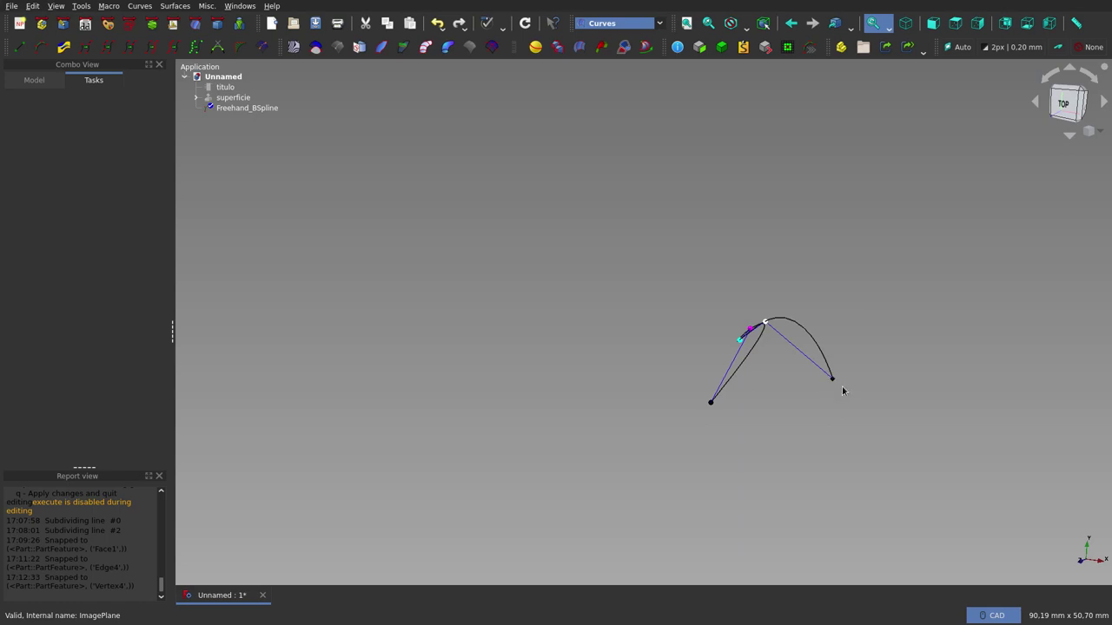
scroll(839, 391, "up", 2)
scroll(836, 391, "up", 2)
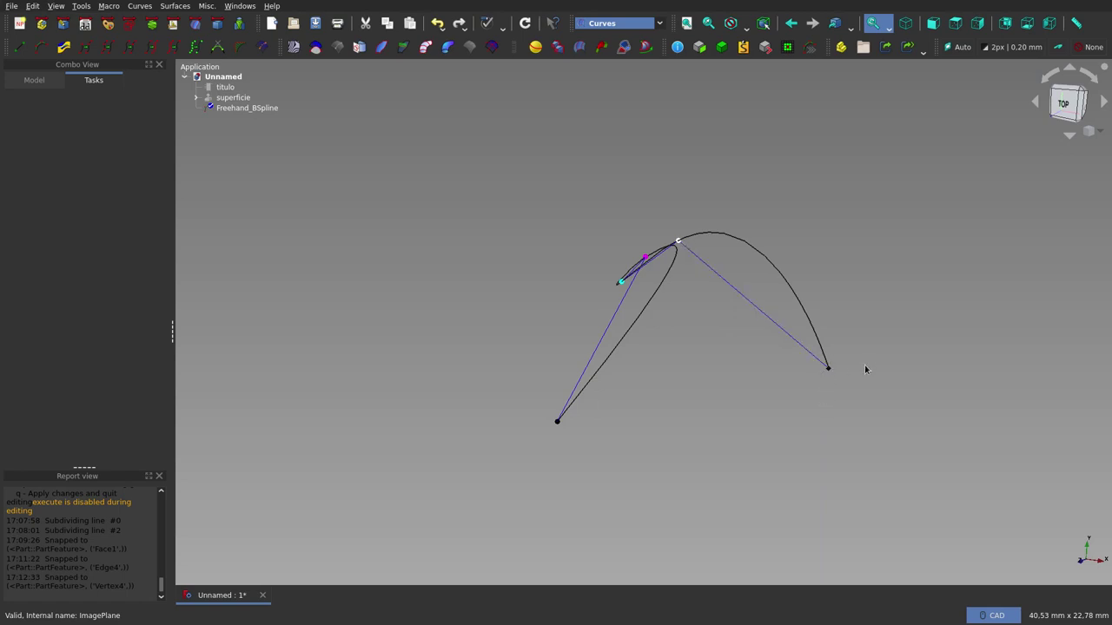
- Nudge the cyan control point slightly to the right
mouse_move(764, 276)
middle_mouse_down()
mouse_move(725, 290)
mouse_move(739, 278)
middle_mouse_up()
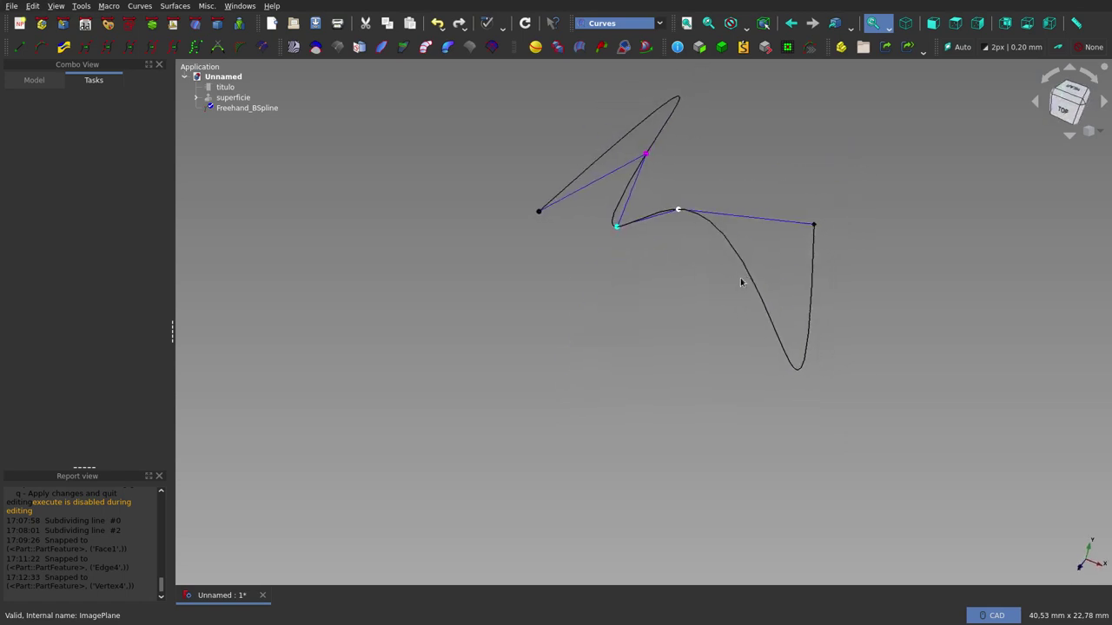
scroll(699, 180, "up", 1)
scroll(700, 179, "up", 1)
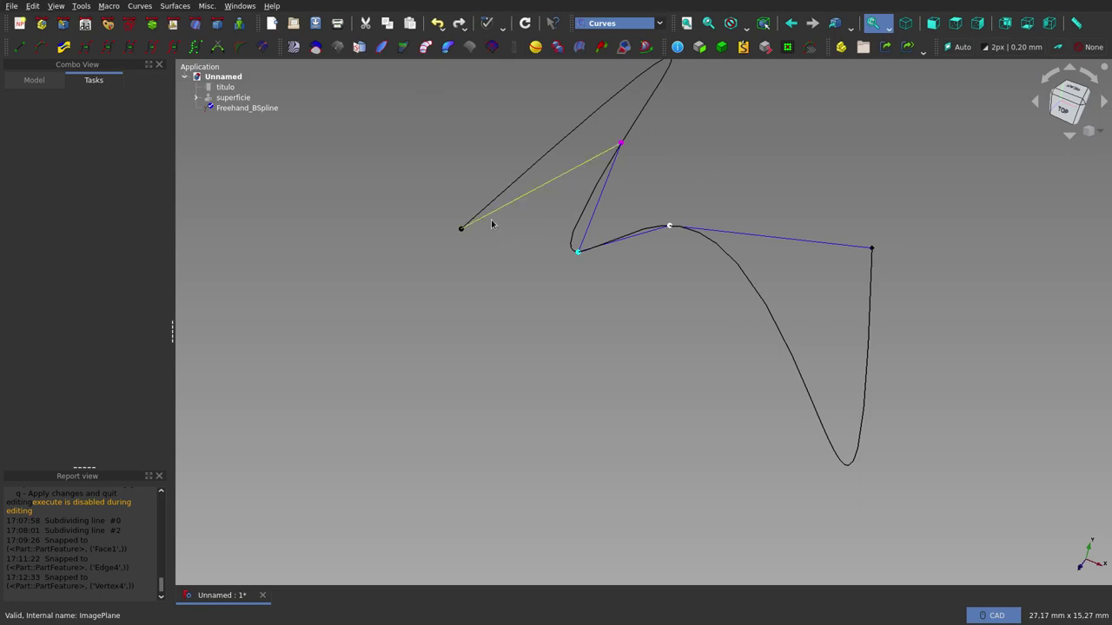
left_click(669, 227)
mouse_move(575, 261)
left_mouse_down()
mouse_move(634, 222)
mouse_move(606, 230)
left_mouse_up()
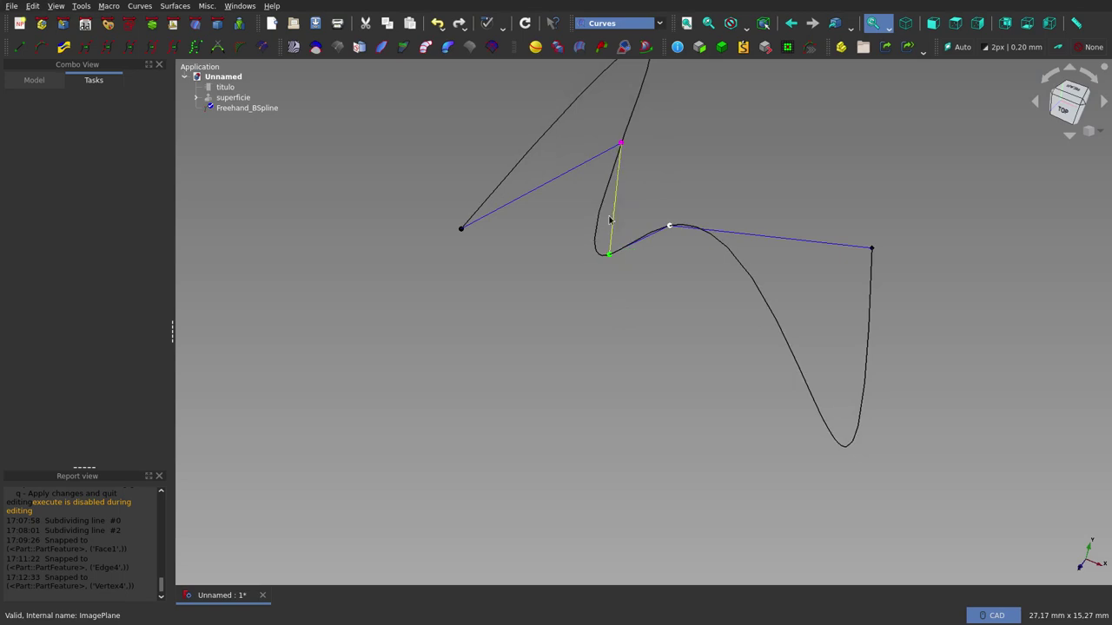
- Pull the upper magenta control point down beside the central dip, forming a tall left peak
mouse_move(620, 145)
left_mouse_down()
mouse_move(484, 283)
mouse_move(490, 492)
mouse_move(437, 290)
left_mouse_up()
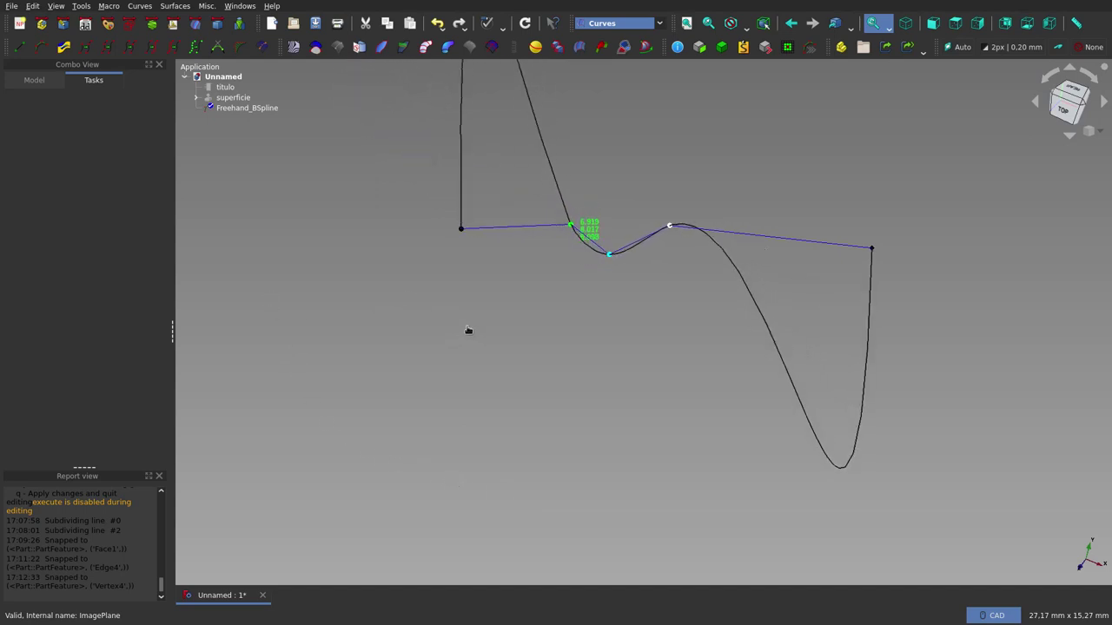
left_click_drag(436, 290, 471, 323)
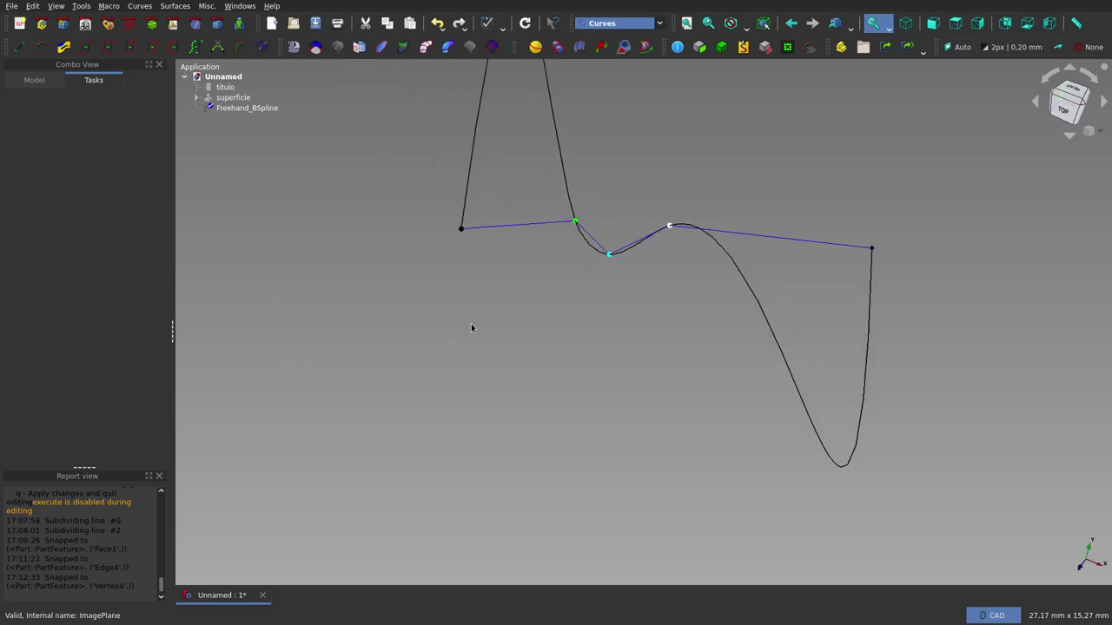
left_click(669, 226)
scroll(688, 266, "down", 5)
- Drag the span between the magenta and cyan points up-left, widening the central dip
scroll(700, 198, "up", 2)
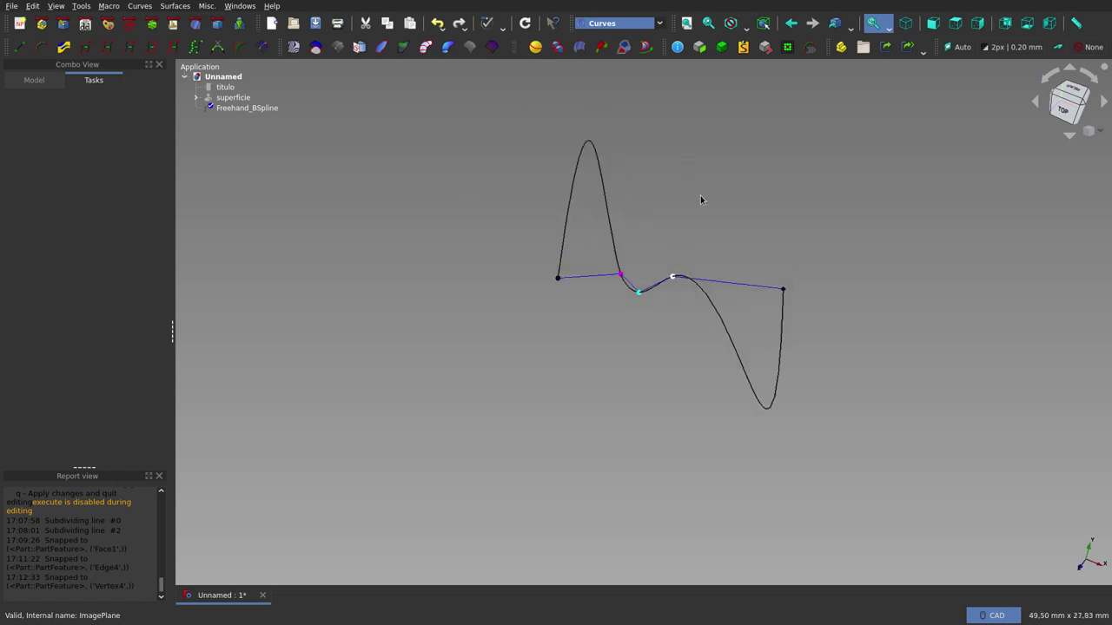
scroll(700, 198, "up", 1)
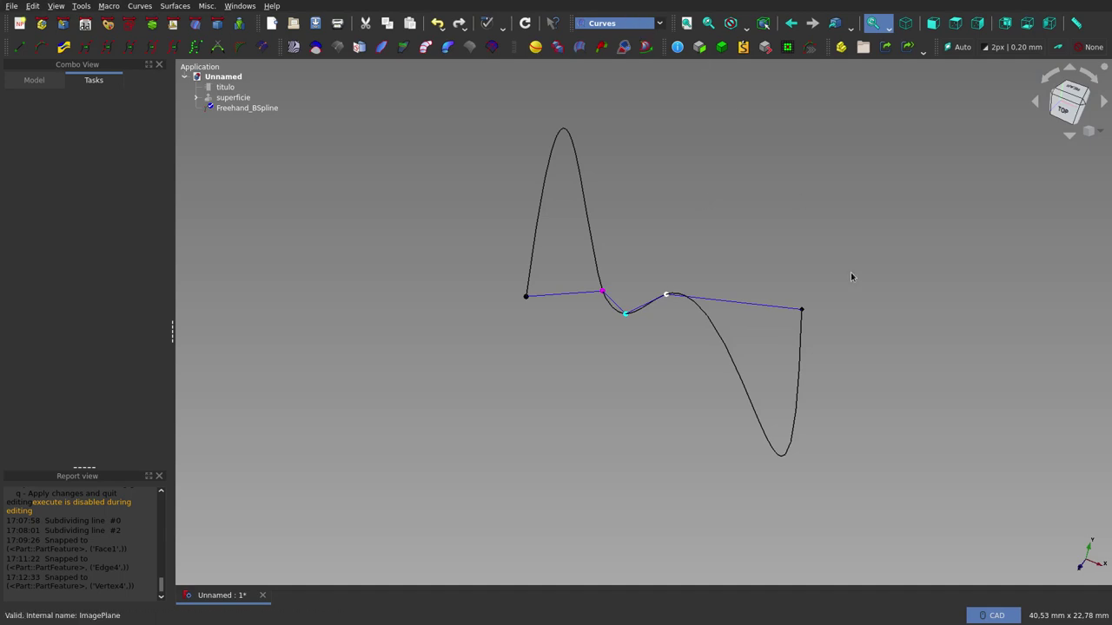
mouse_move(867, 272)
middle_mouse_down()
mouse_move(781, 276)
mouse_move(813, 268)
mouse_move(802, 226)
mouse_move(849, 226)
mouse_move(870, 249)
mouse_move(866, 266)
mouse_move(837, 264)
middle_mouse_up()
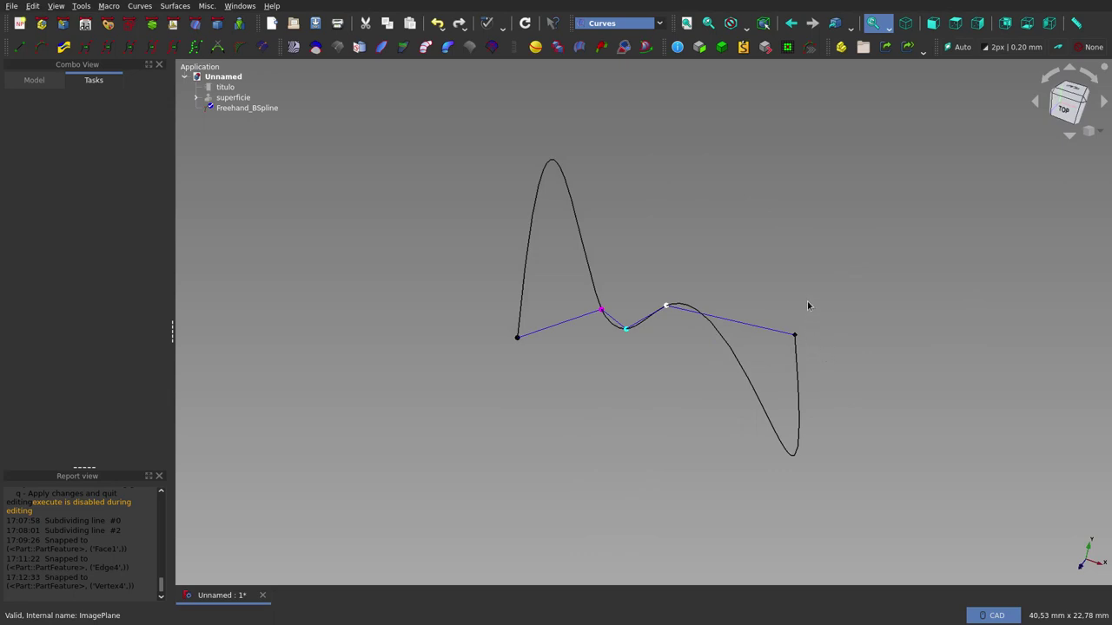
mouse_move(823, 283)
middle_mouse_down()
mouse_move(774, 305)
mouse_move(756, 290)
mouse_move(822, 223)
mouse_move(847, 294)
mouse_move(867, 266)
mouse_move(852, 283)
middle_mouse_up()
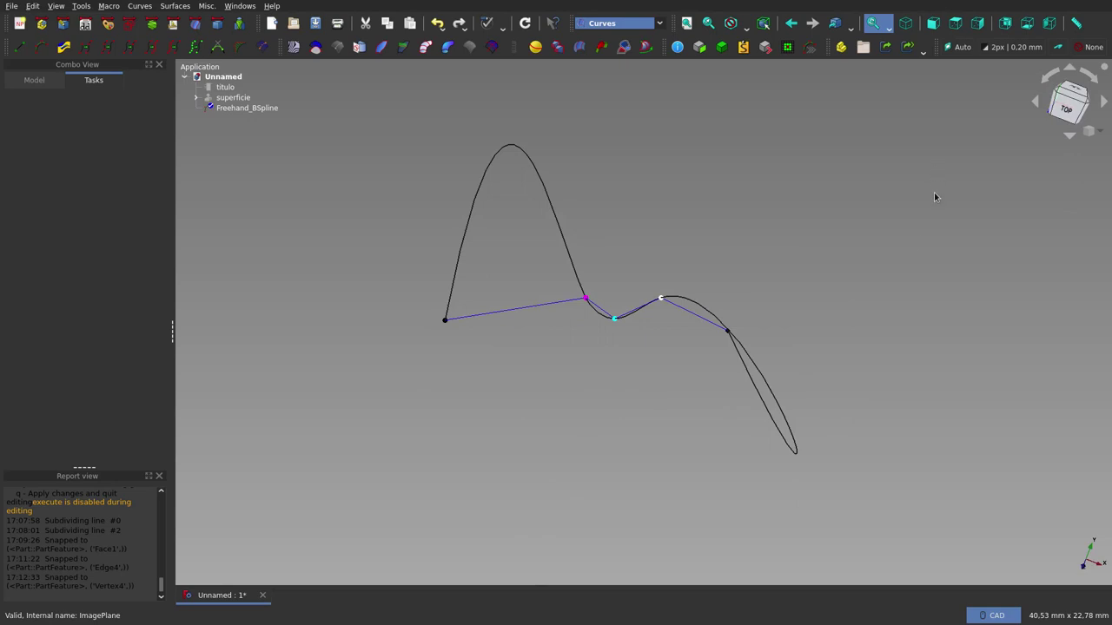
mouse_move(845, 298)
middle_mouse_down()
mouse_move(849, 266)
mouse_move(812, 281)
mouse_move(796, 303)
mouse_move(774, 303)
mouse_move(821, 265)
mouse_move(845, 266)
middle_mouse_up()
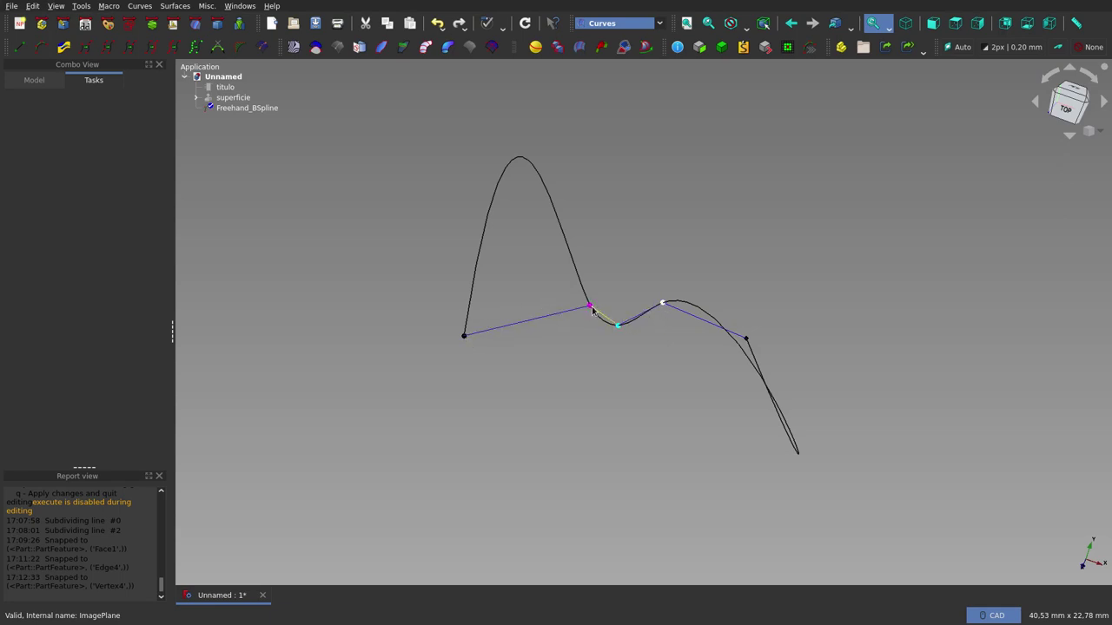
mouse_move(592, 311)
left_mouse_down()
mouse_move(568, 247)
mouse_move(616, 301)
mouse_move(620, 280)
mouse_move(594, 276)
left_mouse_up()
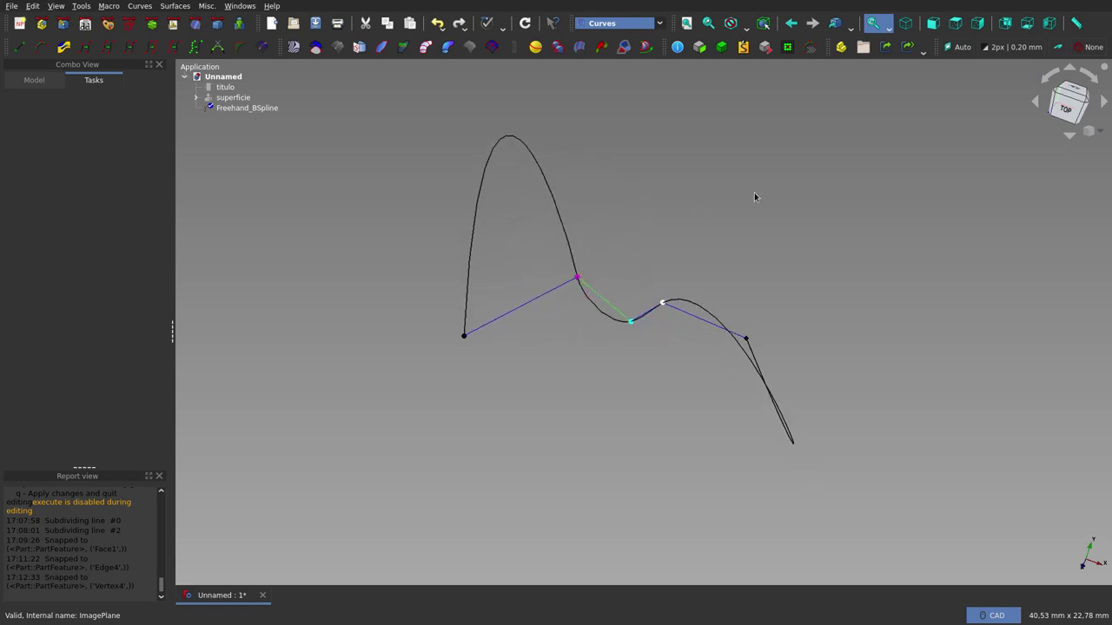